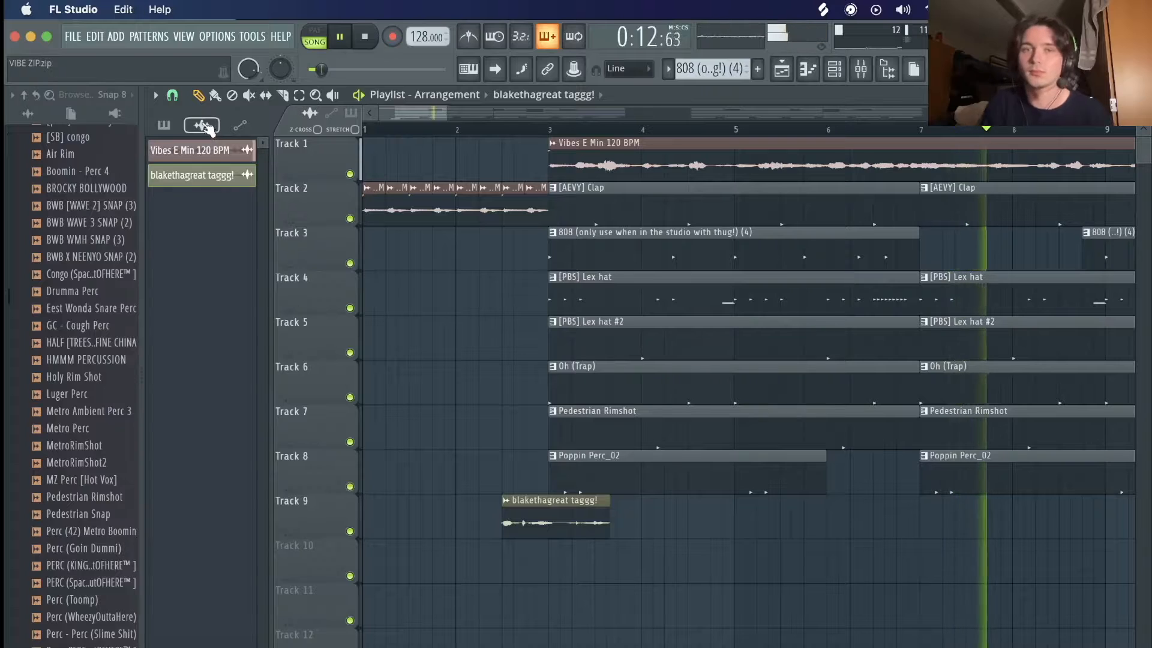
Review the whole arrangement in the playlist, the mixer levels and the 808 notes in the piano roll.
scroll(835, 150, "down", 3)
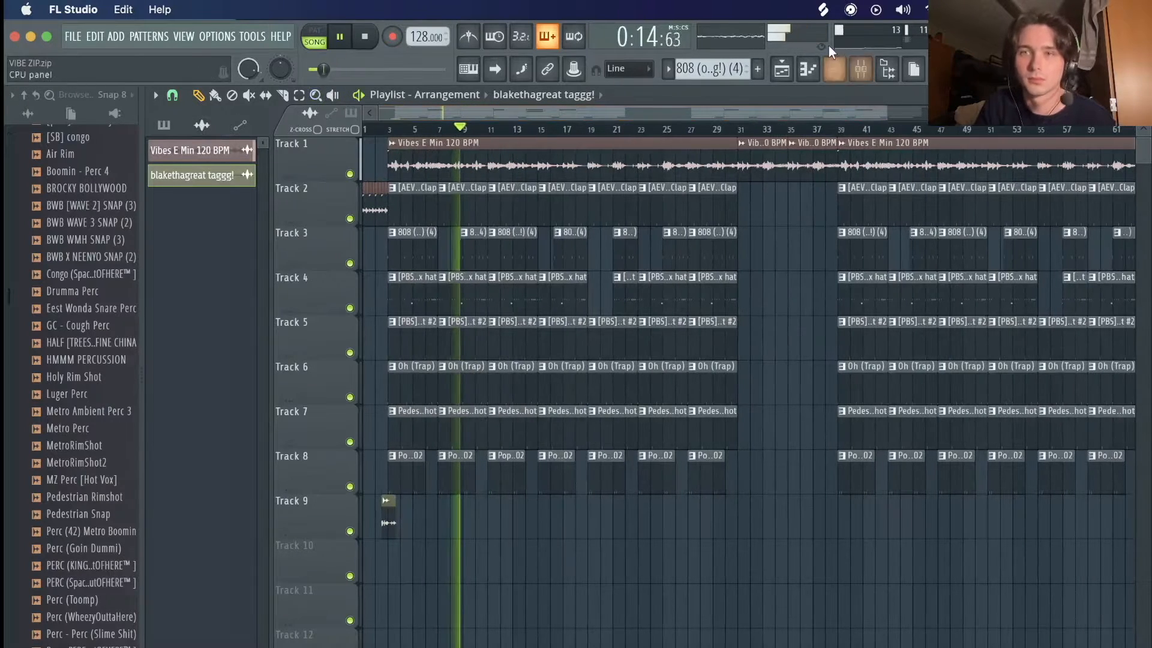
left_click(861, 69)
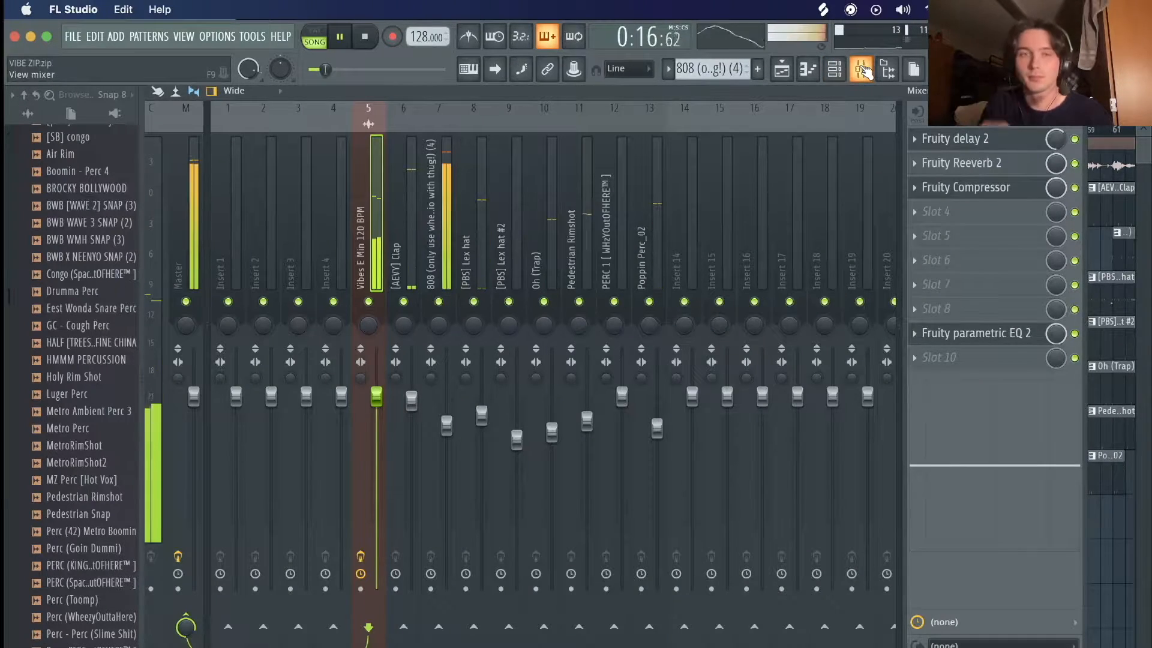
left_click(782, 70)
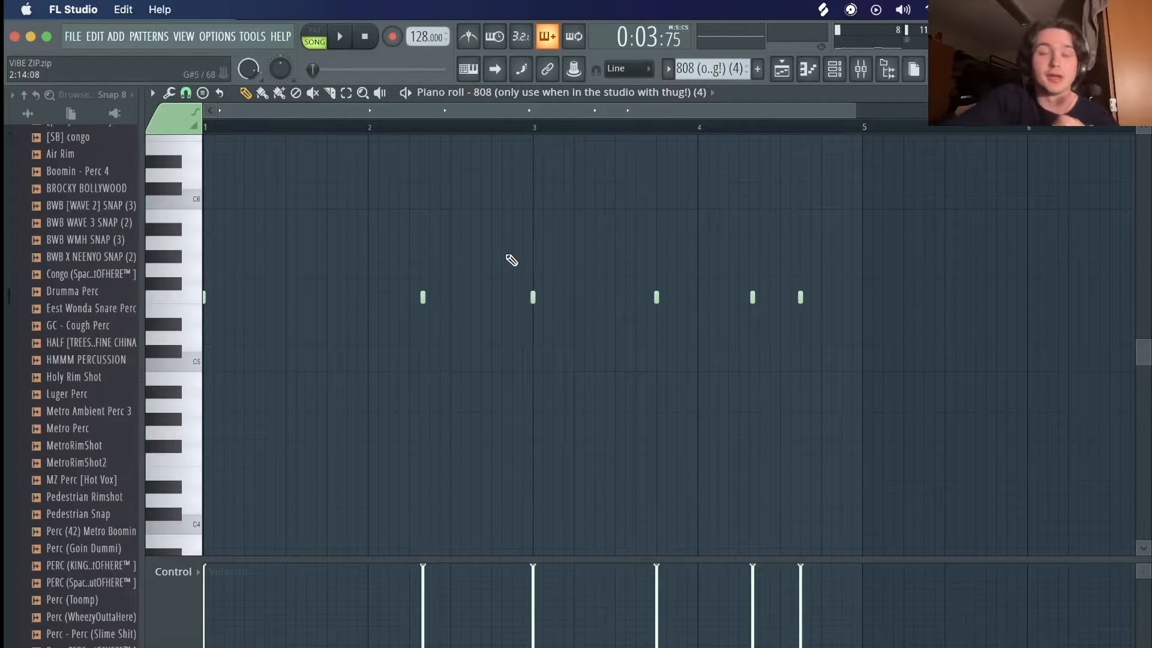
Open the sampler settings of the 808 channel and collapse the Recent files folder in the browser.
left_click(834, 70)
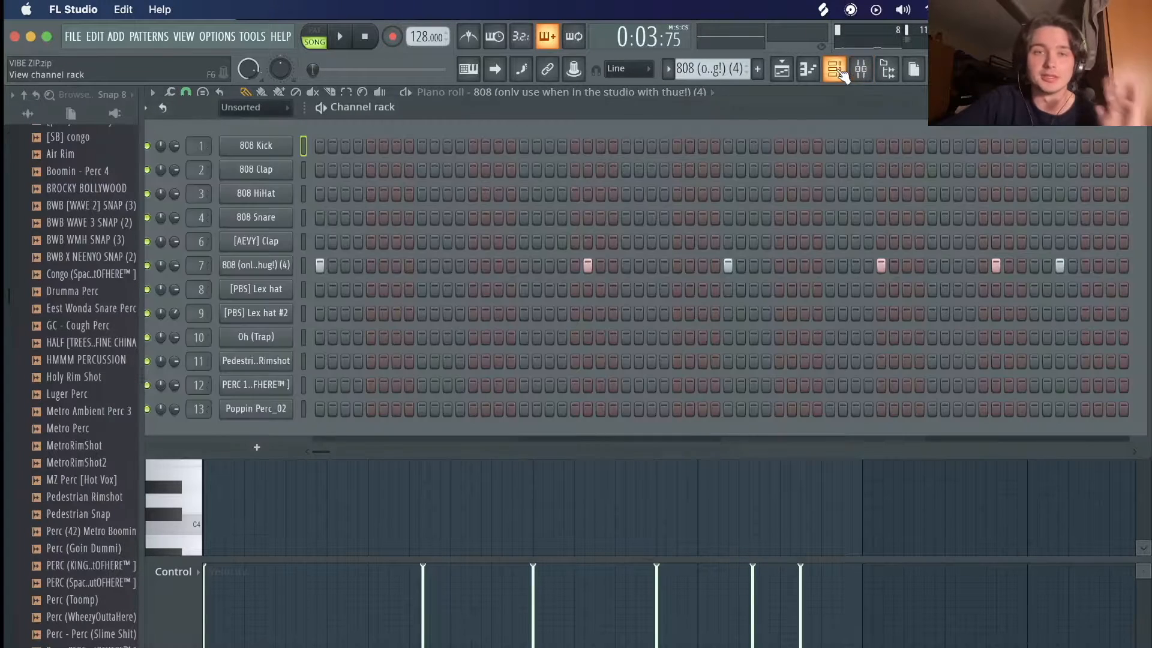
left_click(288, 267)
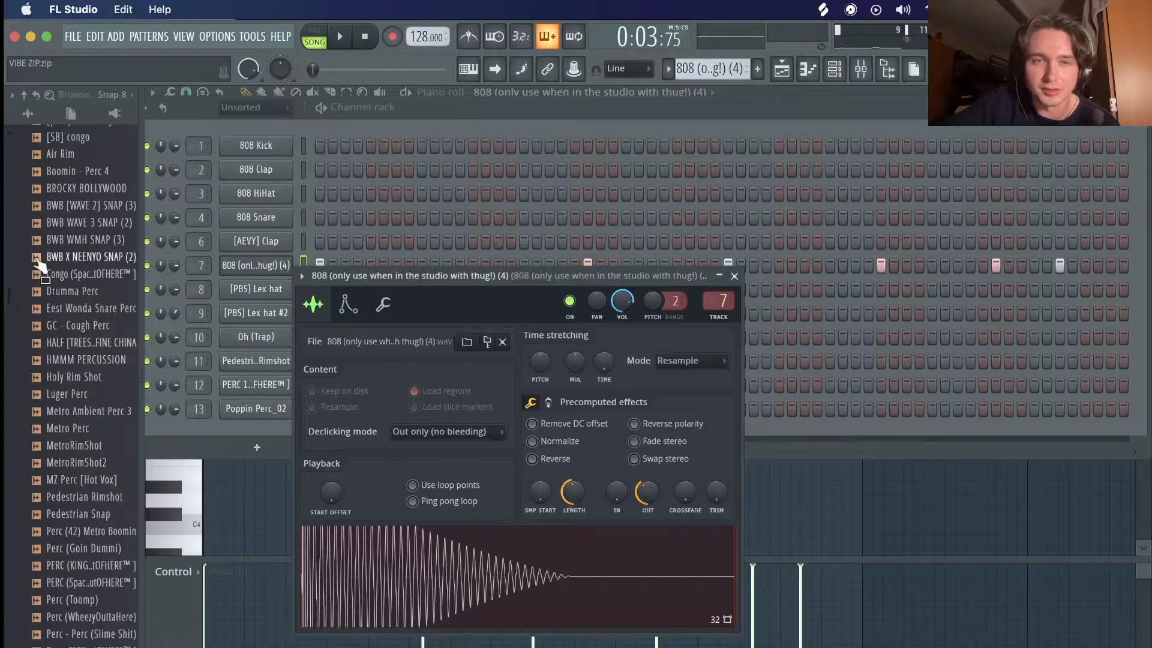
scroll(44, 303, "up", 15)
scroll(43, 303, "up", 1)
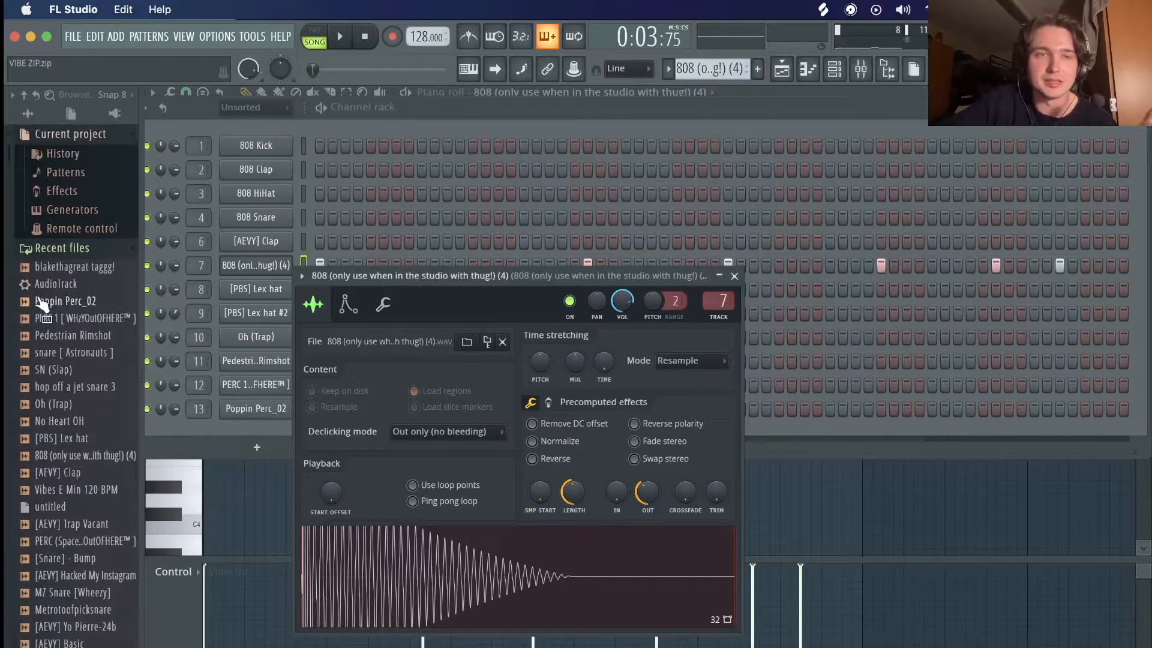
left_click(87, 250)
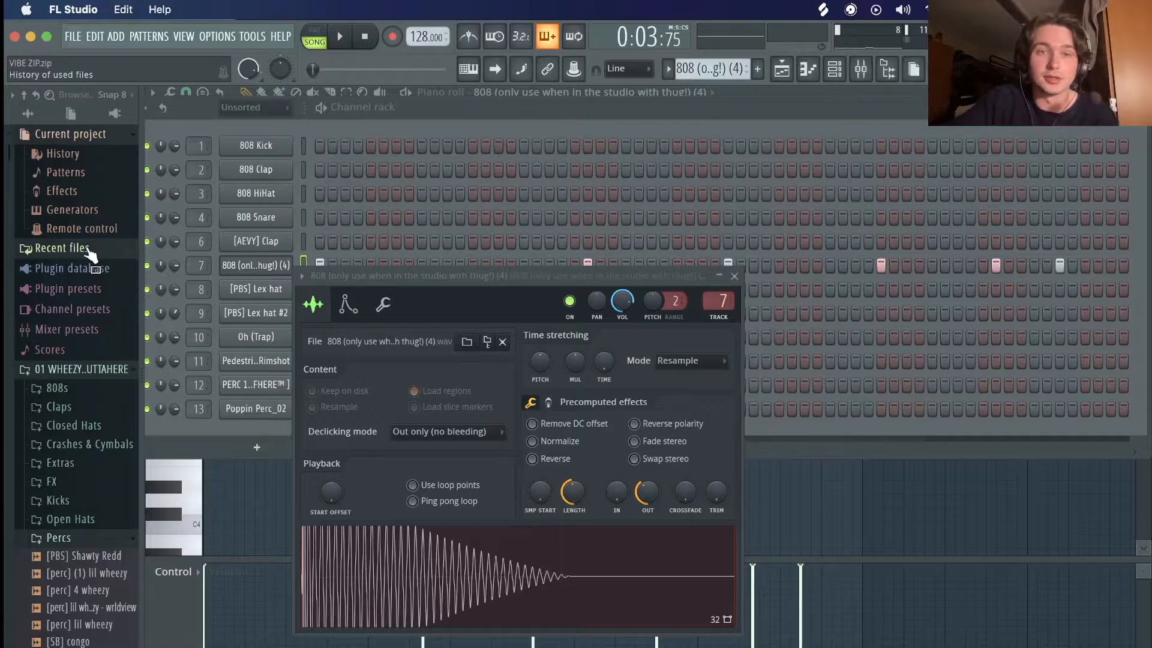
Reopen the 808 channel's settings and set the Boost precomputed effect to 7%.
left_click(734, 276)
left_click(255, 265)
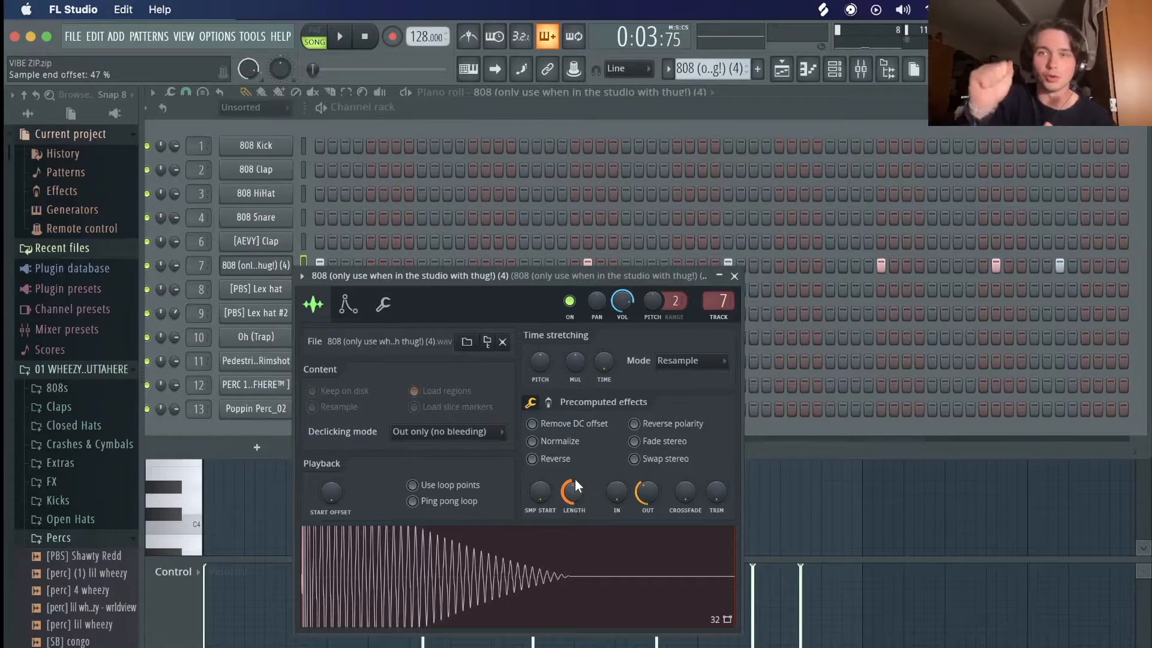
left_click(548, 411)
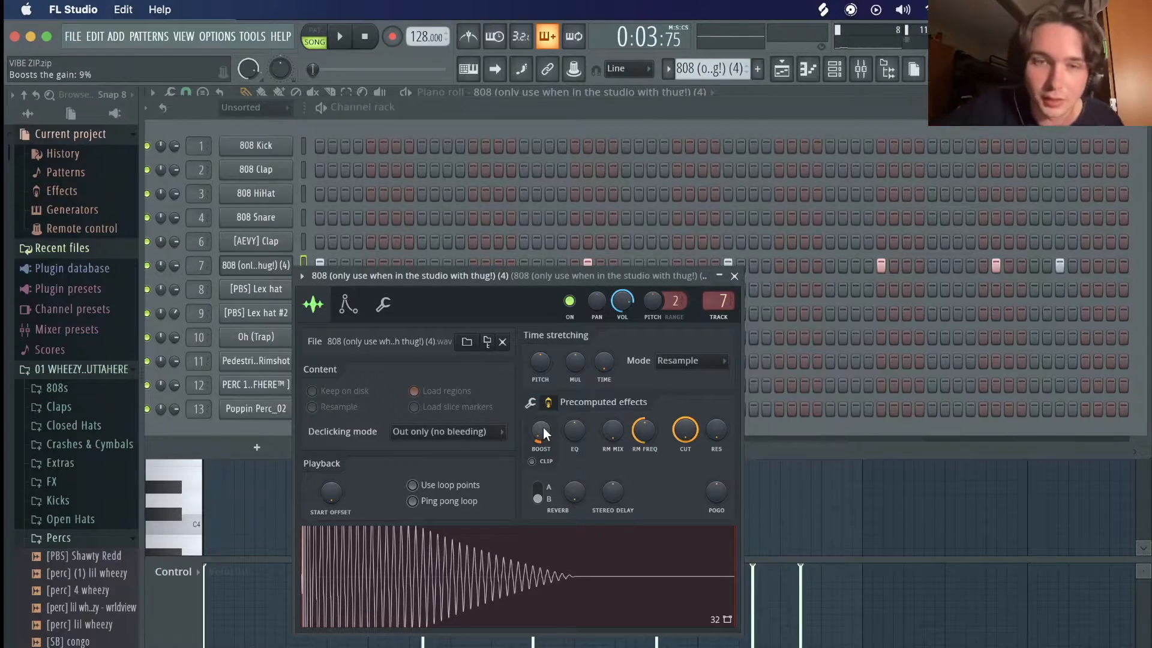
left_click_drag(542, 427, 541, 430)
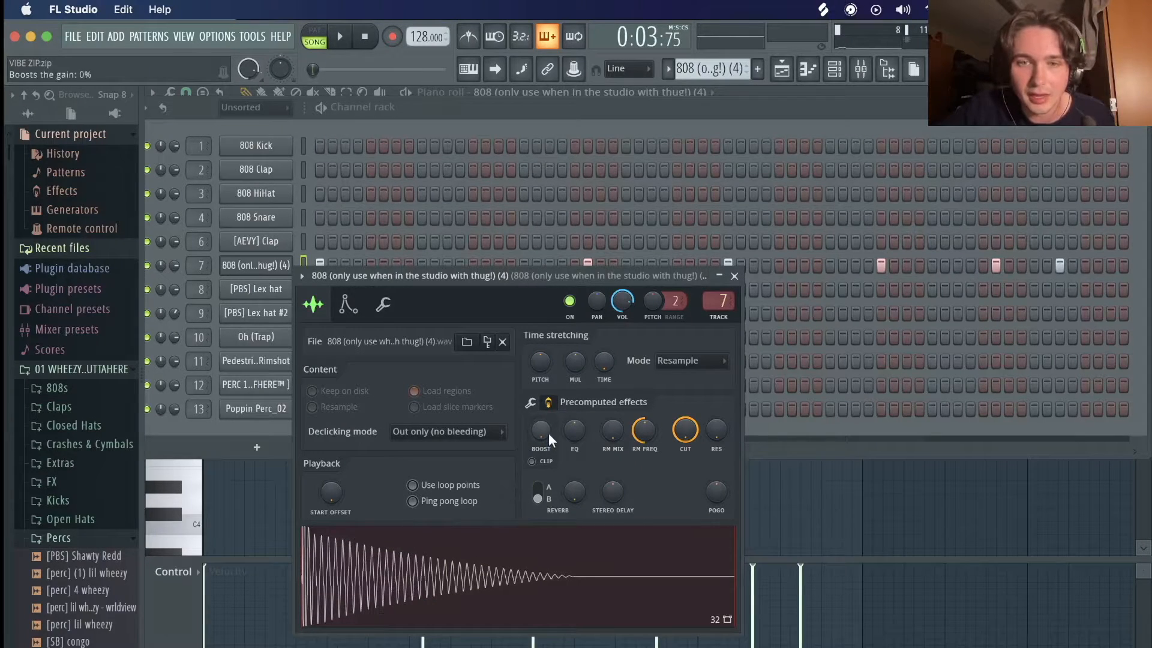
left_click_drag(540, 429, 541, 425)
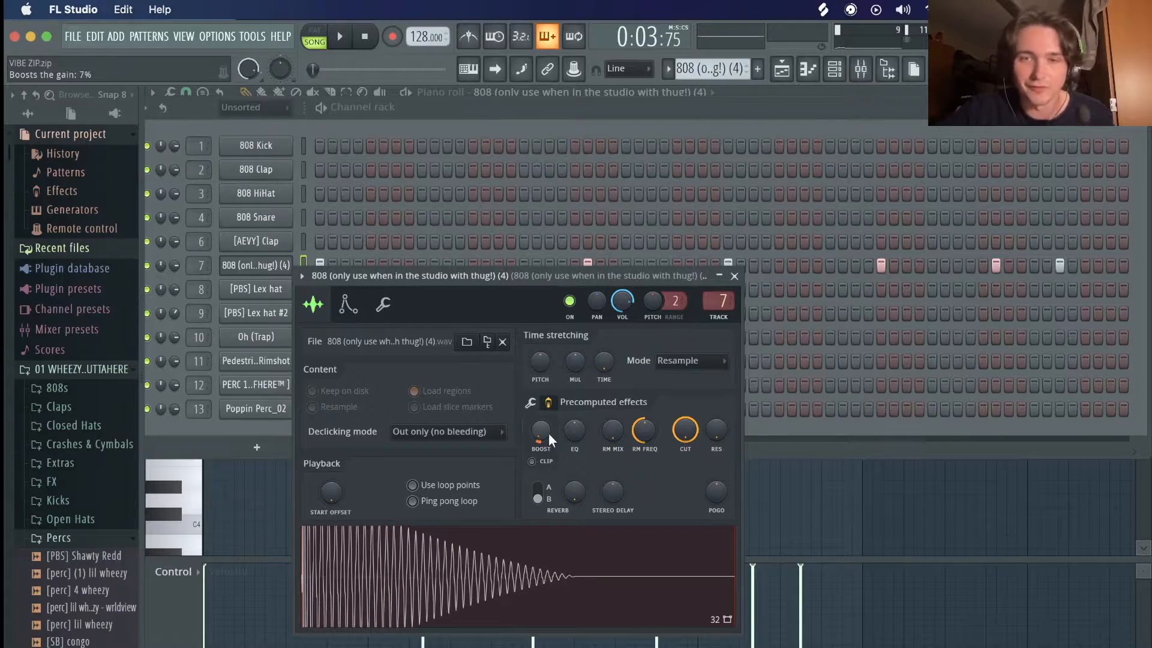
Open the Fruity soft clipper on the mixer's Master track.
key("F9")
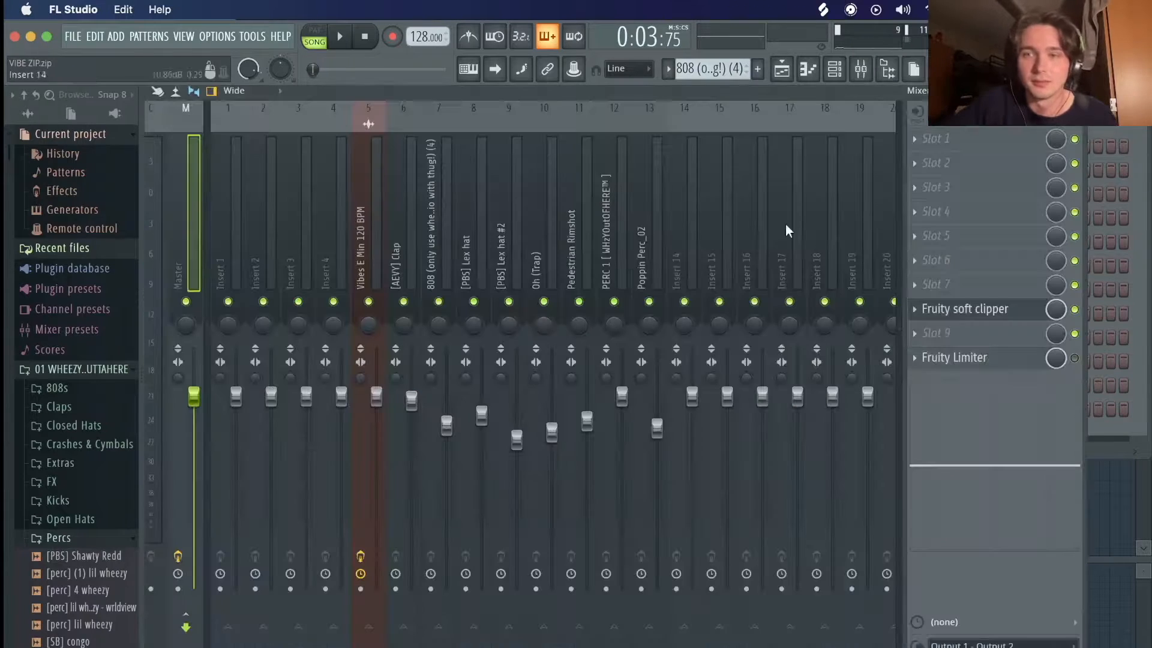
left_click(990, 315)
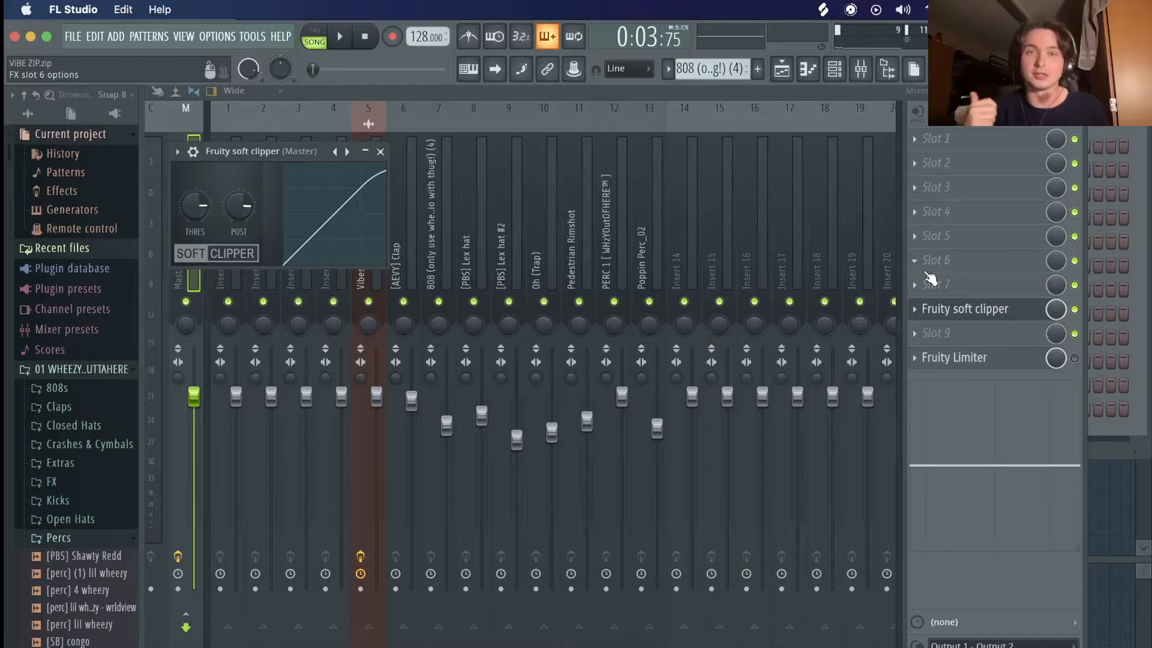
Bring up the 808 notes in the piano roll and play the pattern alone in pattern mode.
key("F7")
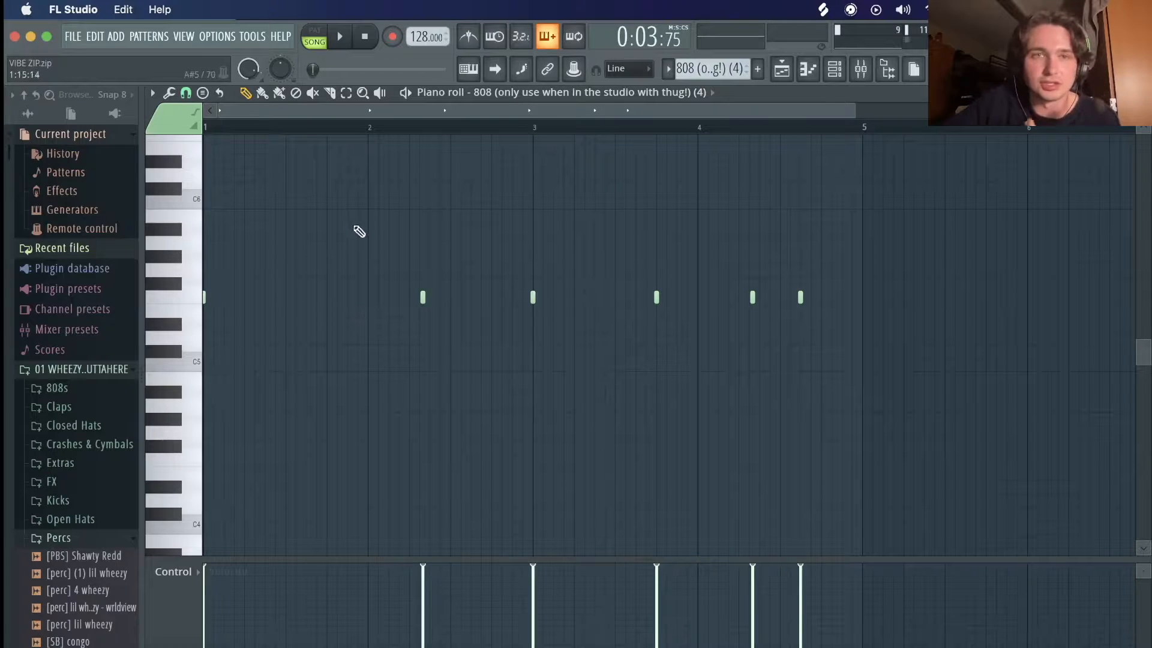
left_click(314, 36)
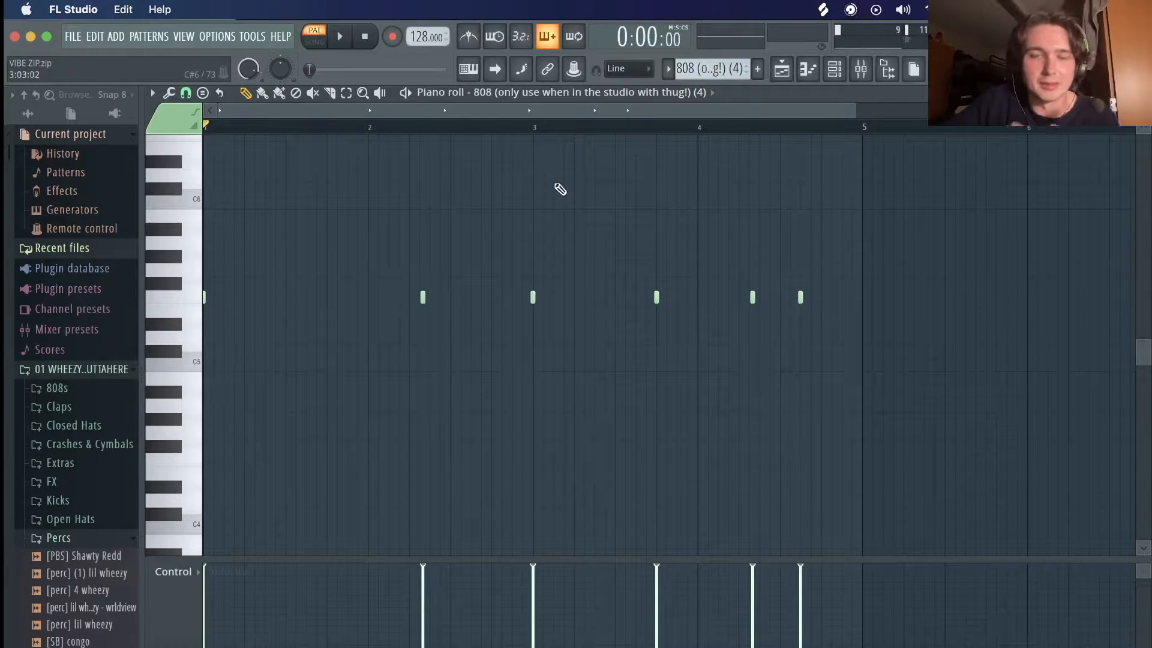
key("space")
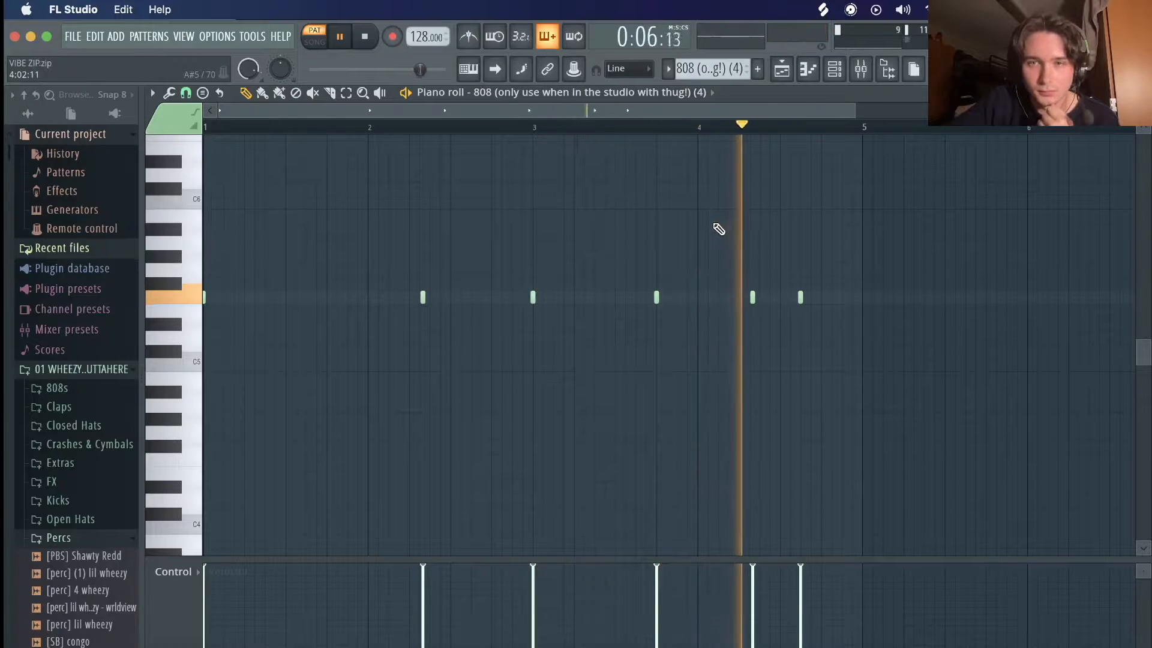
key("space")
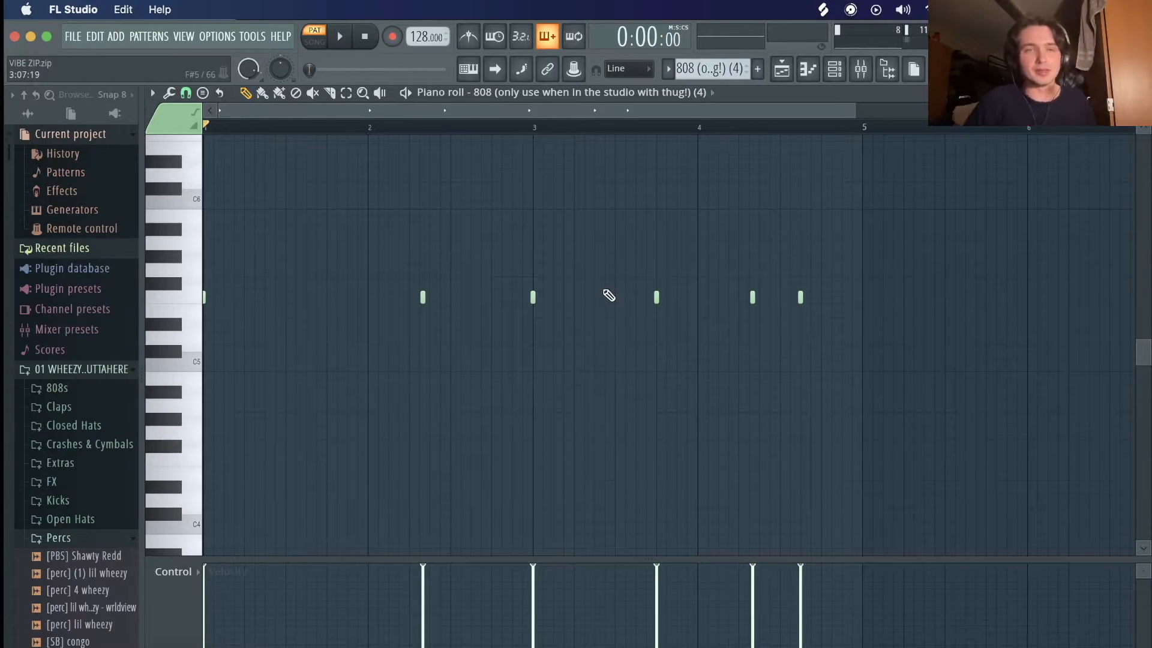
key("b")
left_click_drag(253, 298, 292, 305)
left_click_drag(460, 310, 502, 311)
left_click_drag(583, 337, 606, 339)
key("ctrl+z")
key("ctrl+z")
key("ctrl+z")
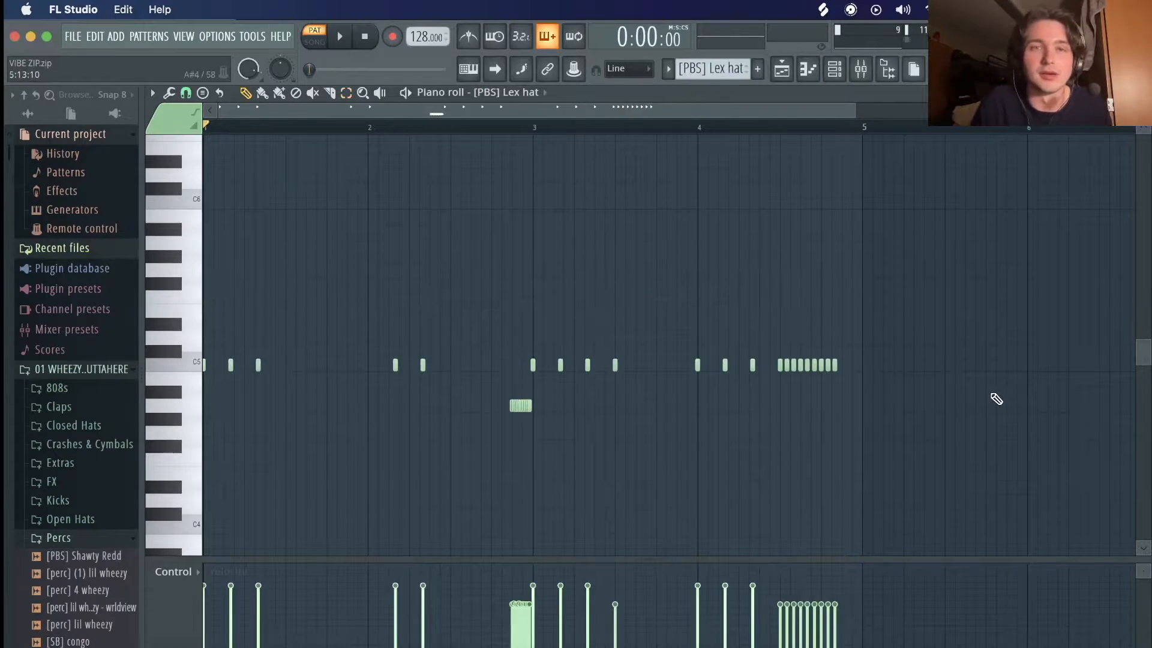
Play the [PBS] Lex hat pattern on its own and stop it.
key("space")
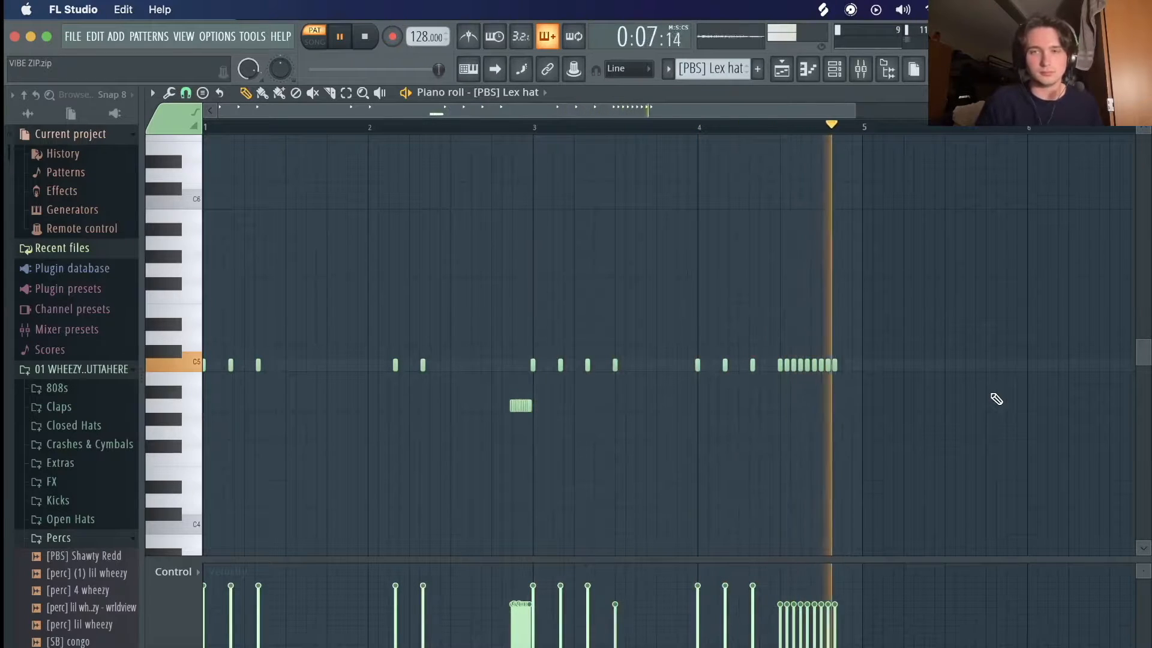
key("space")
Set the piano roll snap to 1/3 beat at the start of the [PBS] Lex hat pattern.
left_click_drag(855, 111, 384, 111)
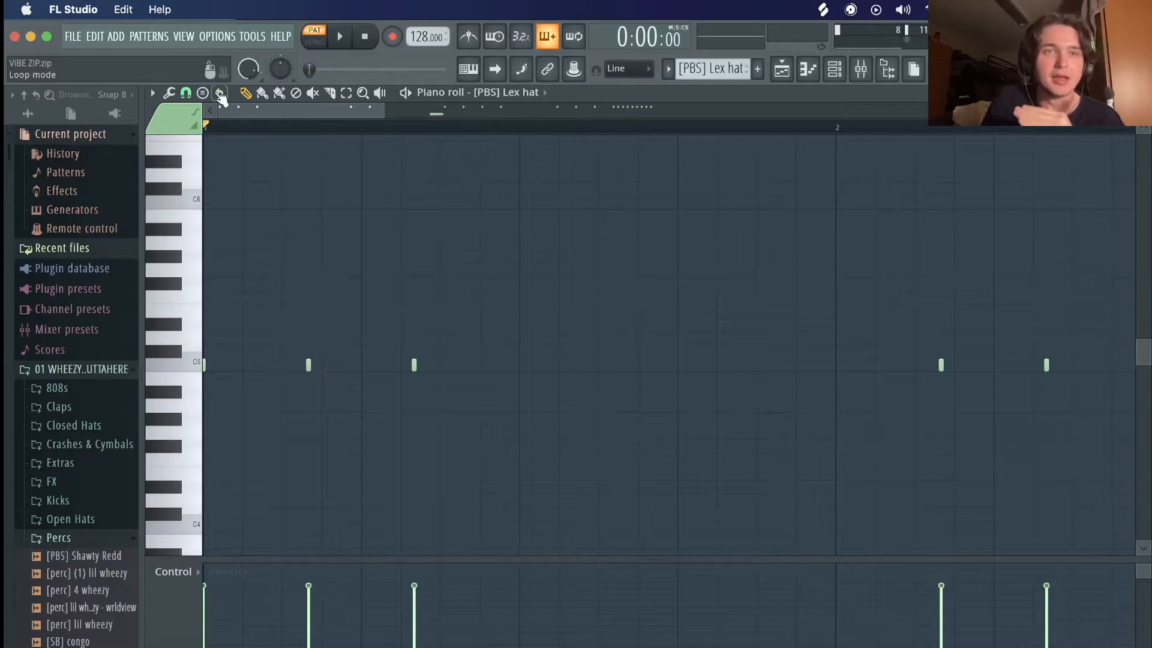
left_click(186, 93)
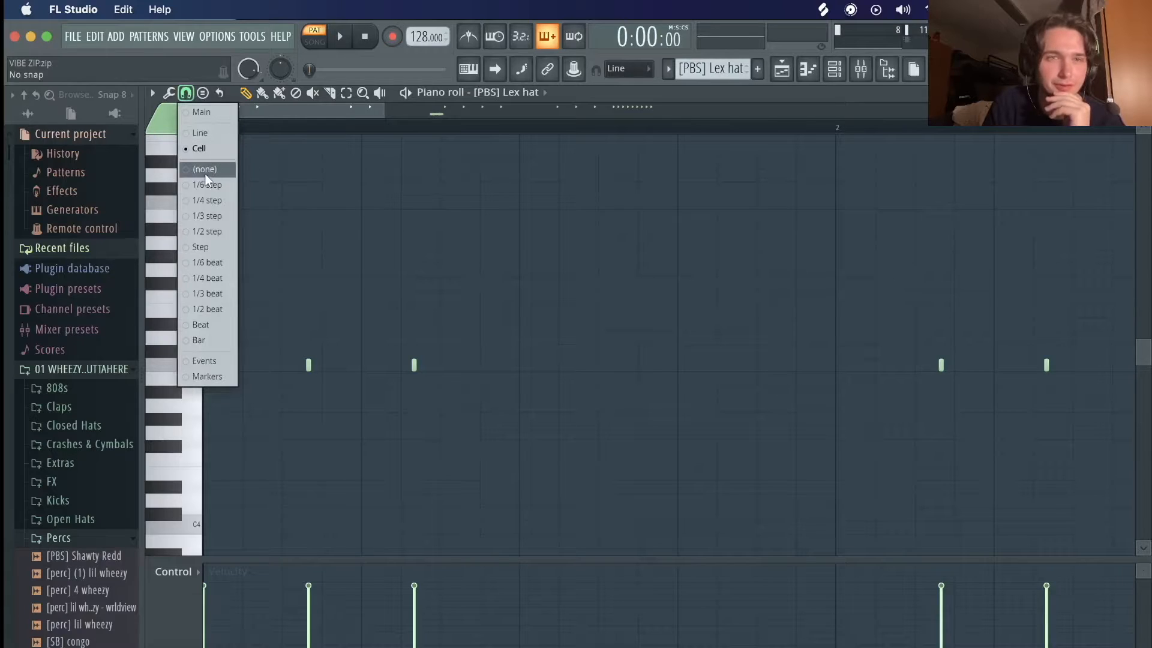
left_click(218, 294)
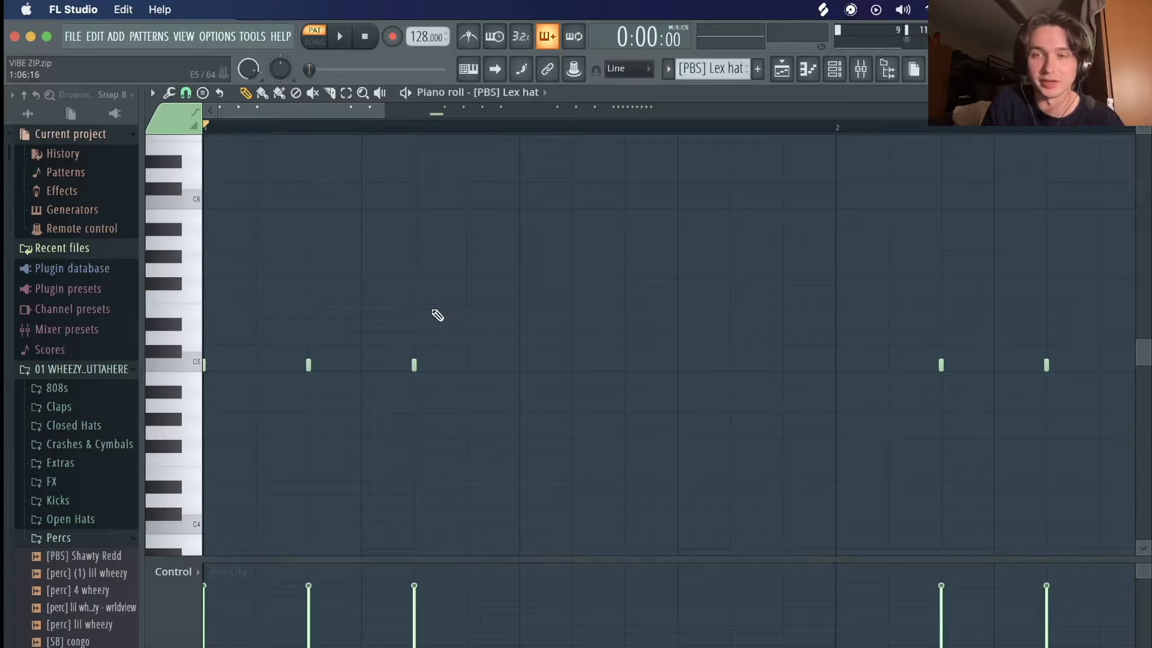
Check the low hat roll before bar 3 and its velocities, and set the piano roll snap to 1/6 beat.
scroll(462, 216, "down", 5)
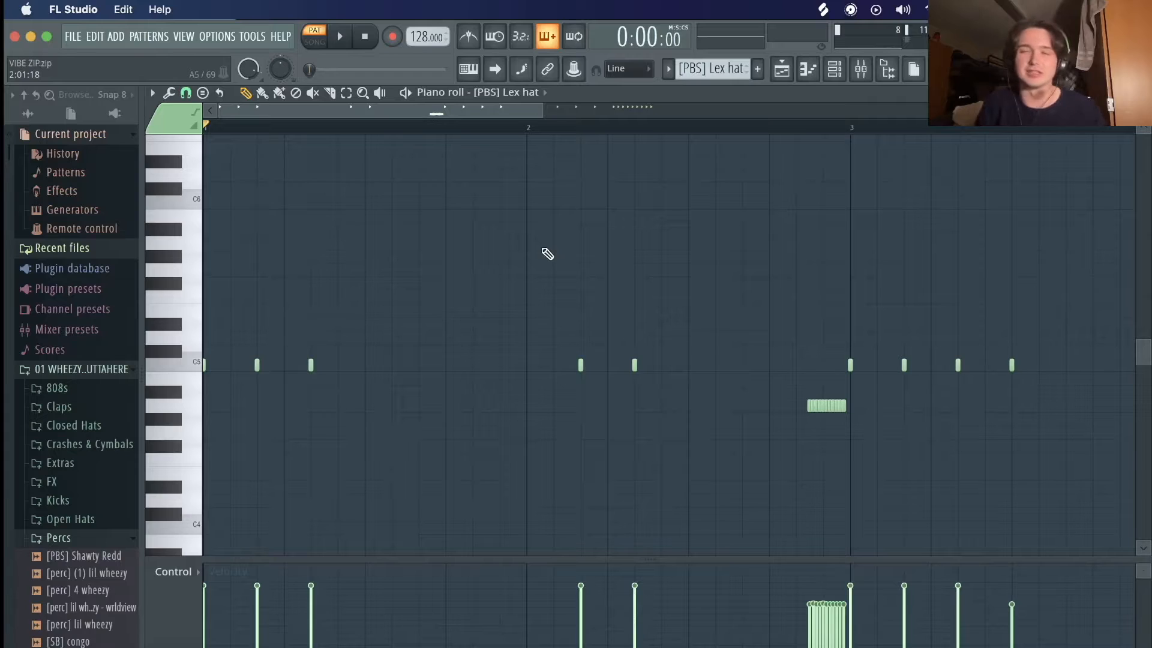
left_click_drag(495, 108, 656, 442)
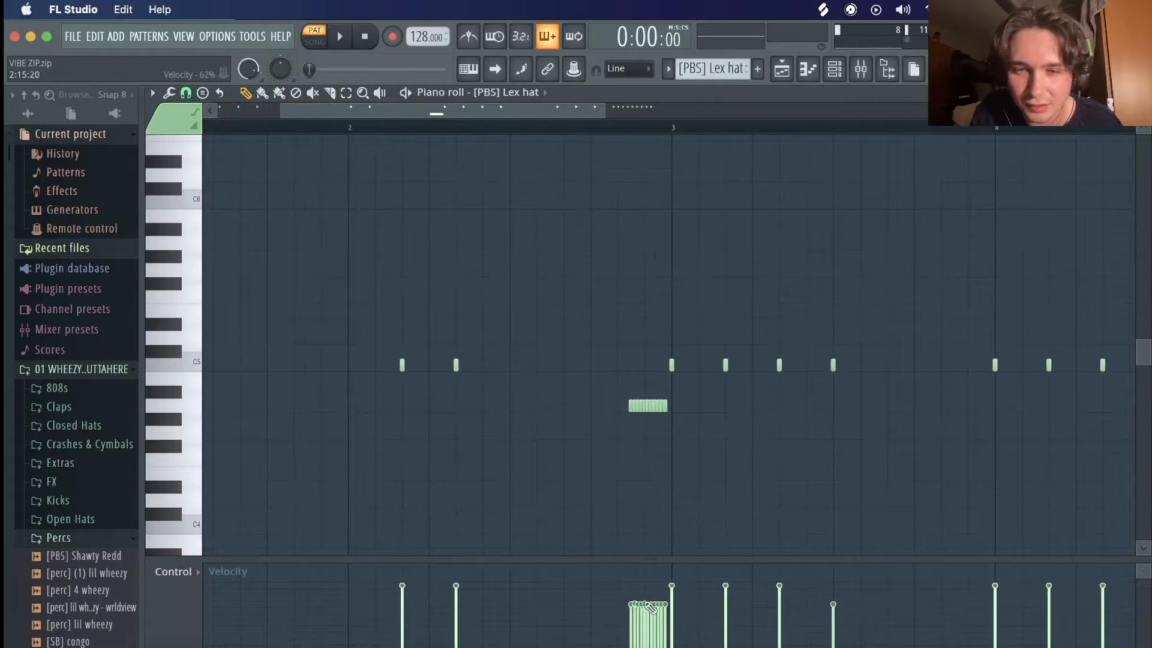
scroll(663, 404, "up", 5)
scroll(664, 404, "down", 5)
scroll(636, 381, "right", 5)
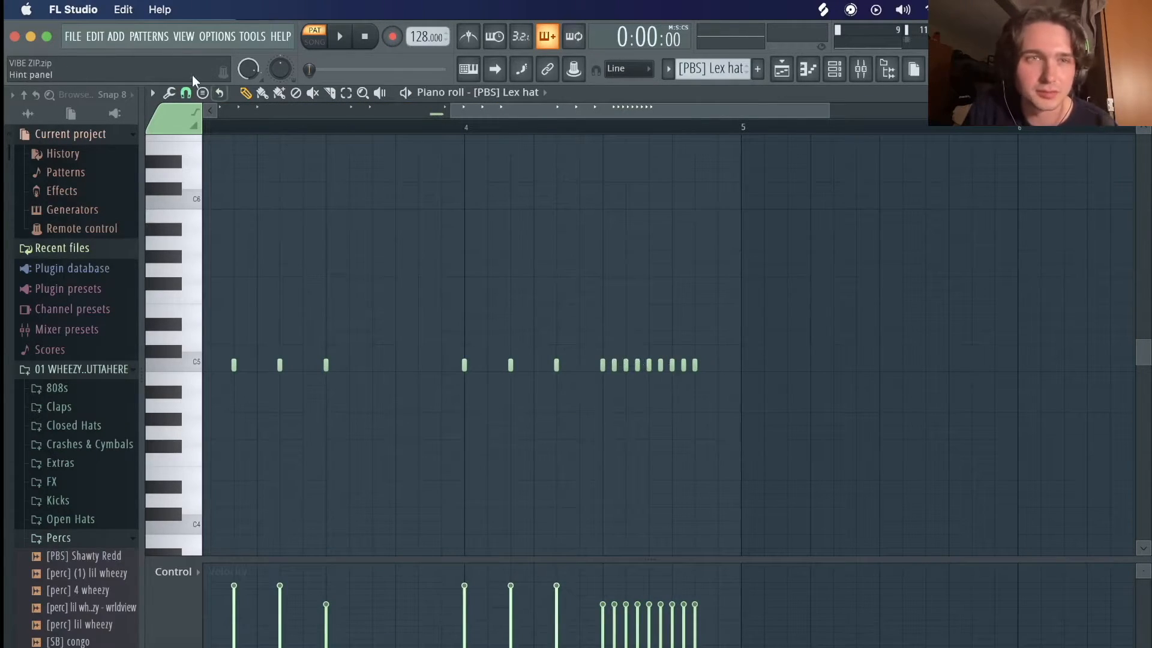
left_click(187, 93)
left_click(212, 265)
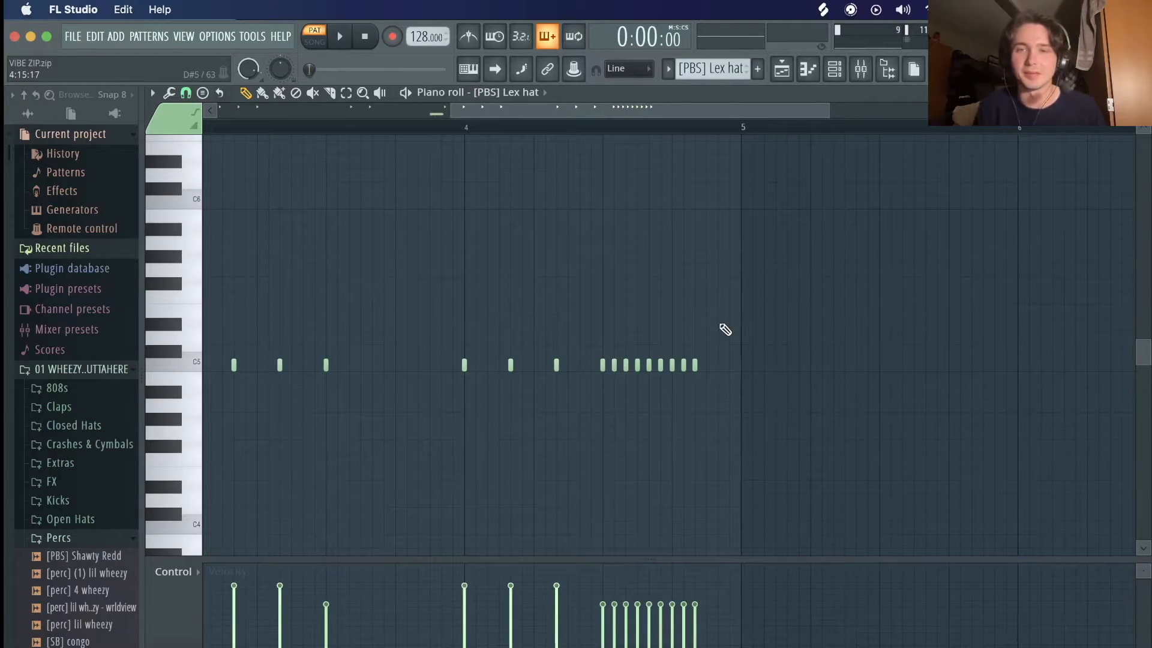
Examine the hat roll near the end of bar 4 and play the [PBS] Lex hat pattern.
scroll(699, 386, "up", 3)
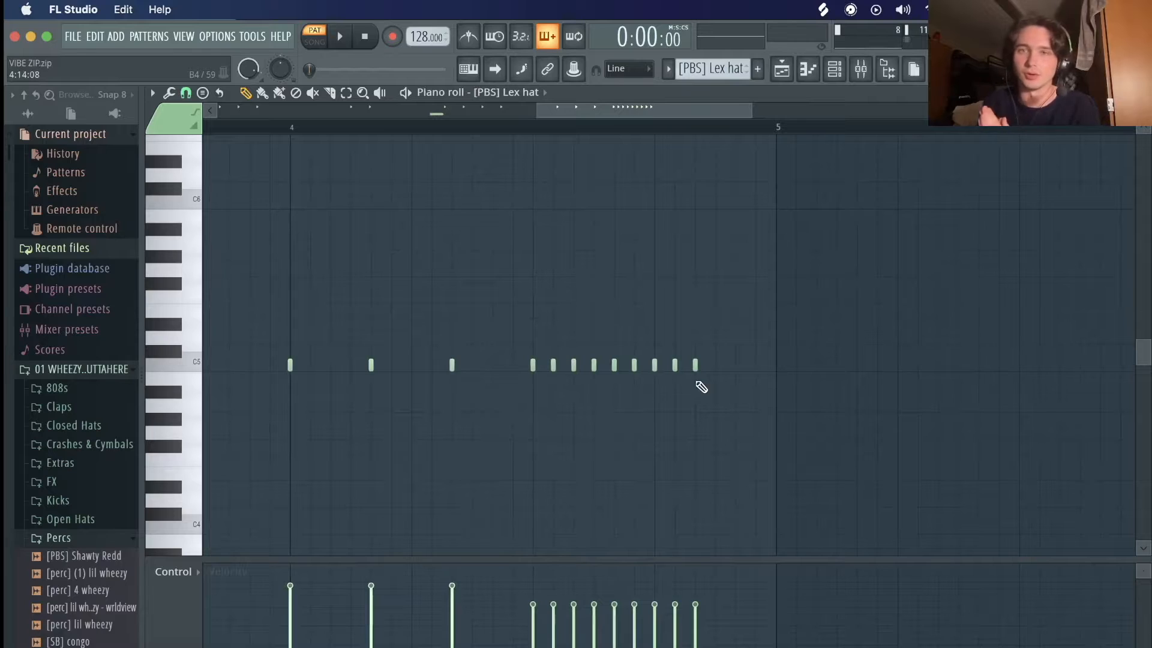
scroll(702, 387, "down", 3)
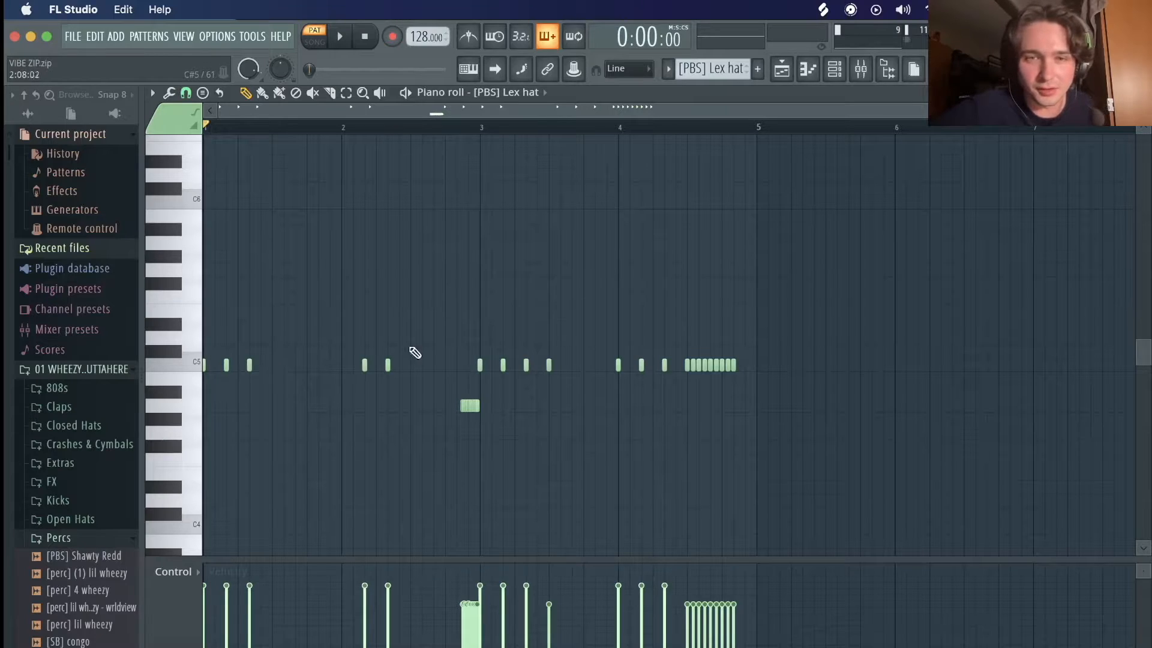
scroll(511, 360, "up", 2)
scroll(510, 358, "down", 3)
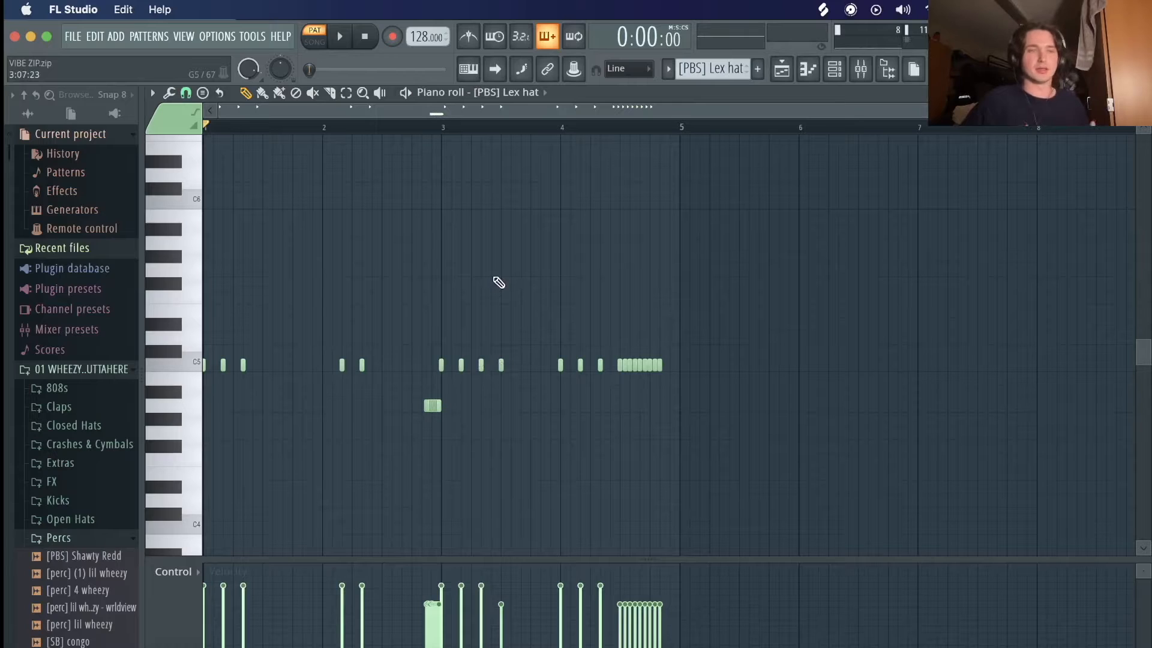
key("space")
key("space")
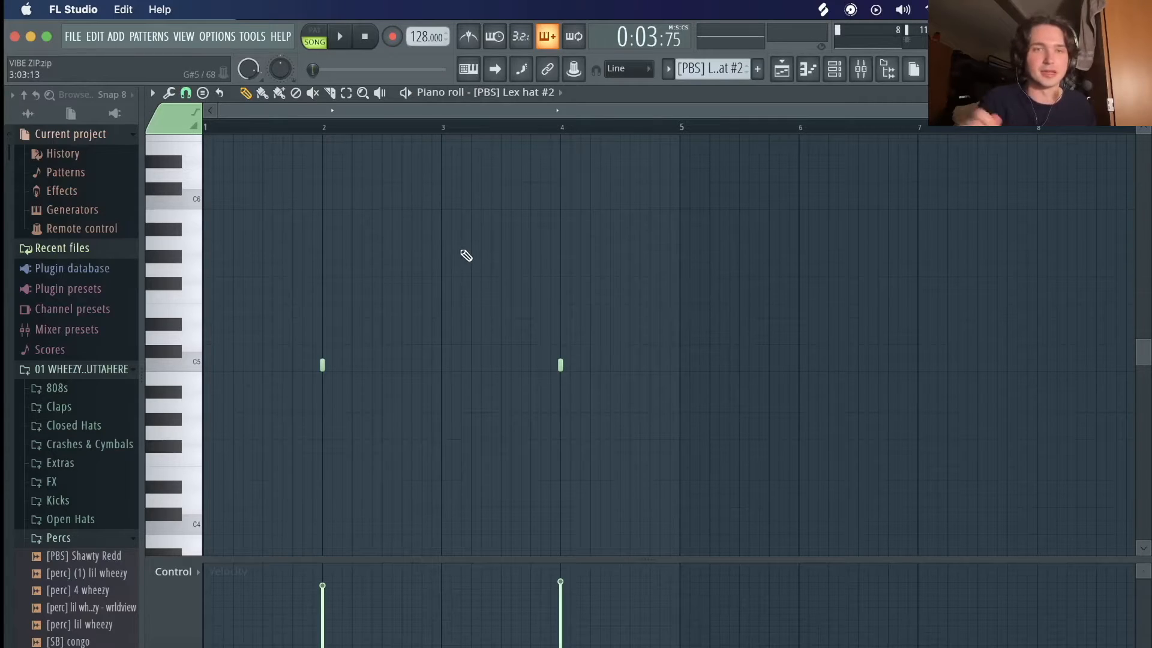
Open the [PBS] Lex hat #2 channel settings and toggle the sample's Reverse option off and back on.
key("space")
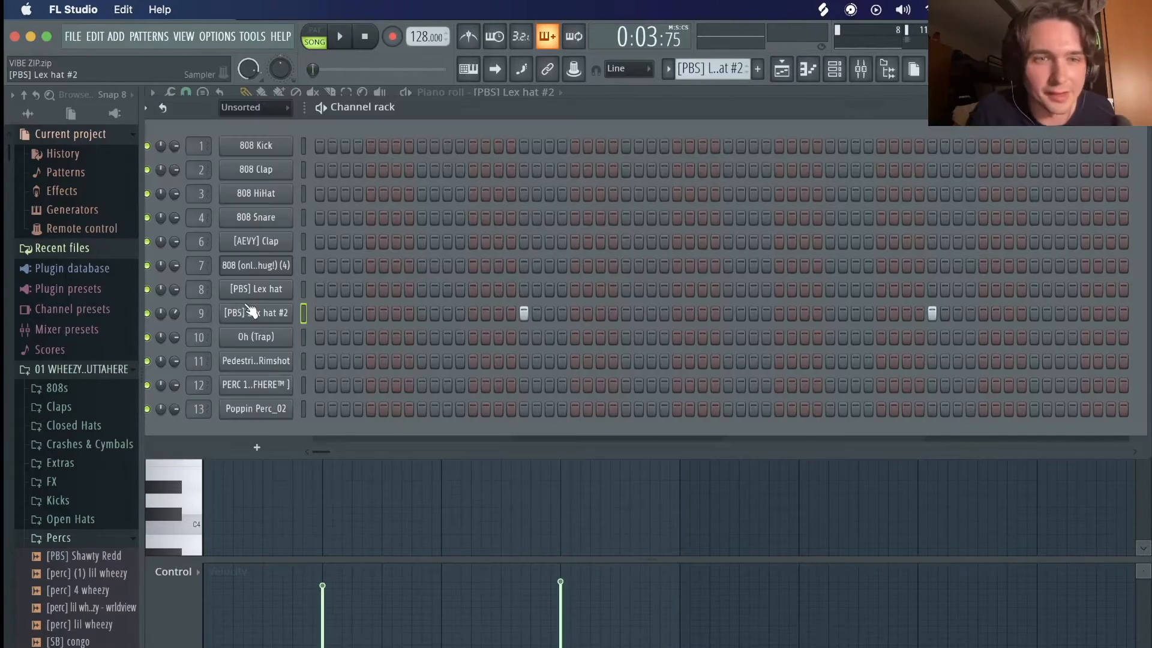
left_click(250, 311)
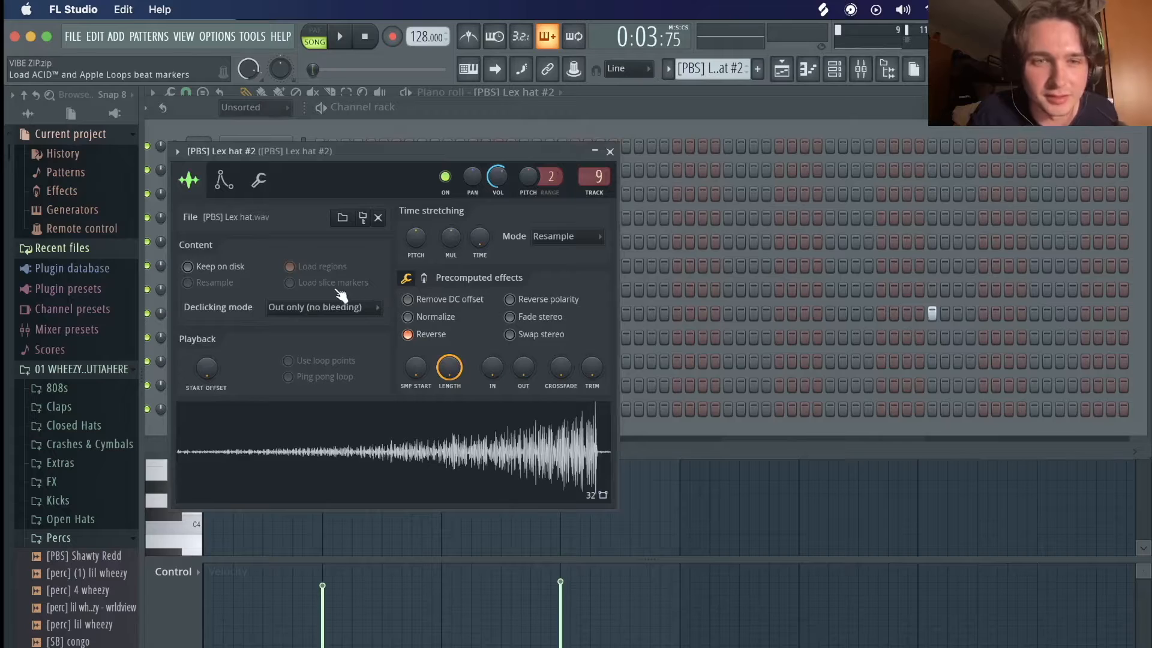
left_click(422, 337)
left_click(423, 338)
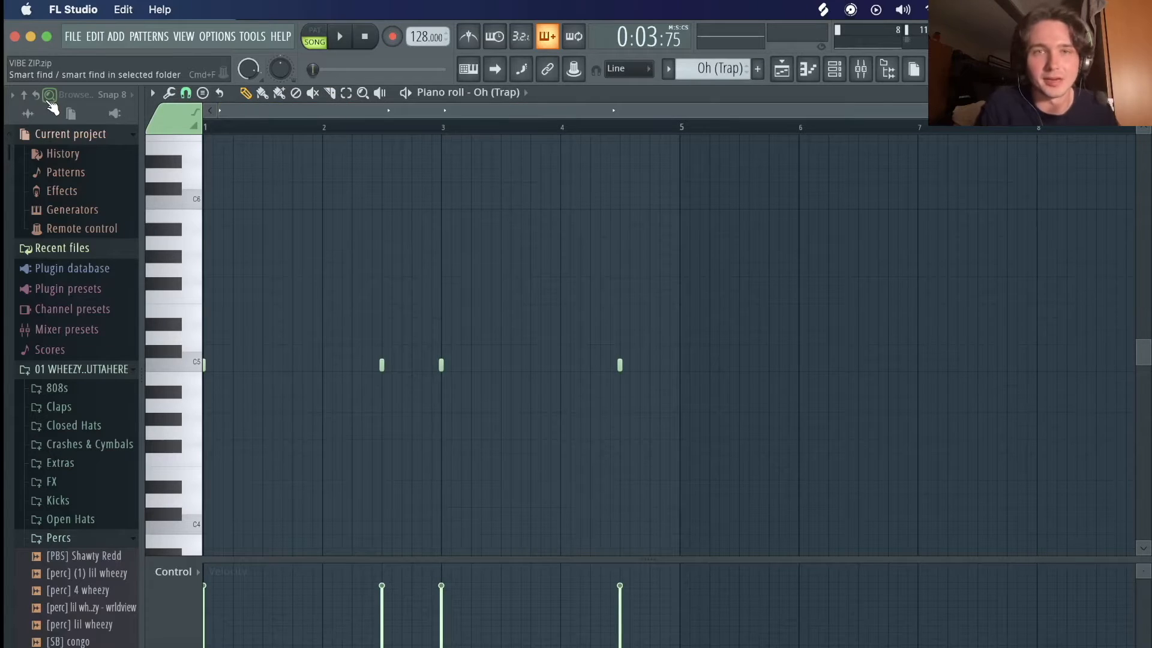
Play the song with the Oh (Trap) notes shown and move the playhead into bar 4.
key("space")
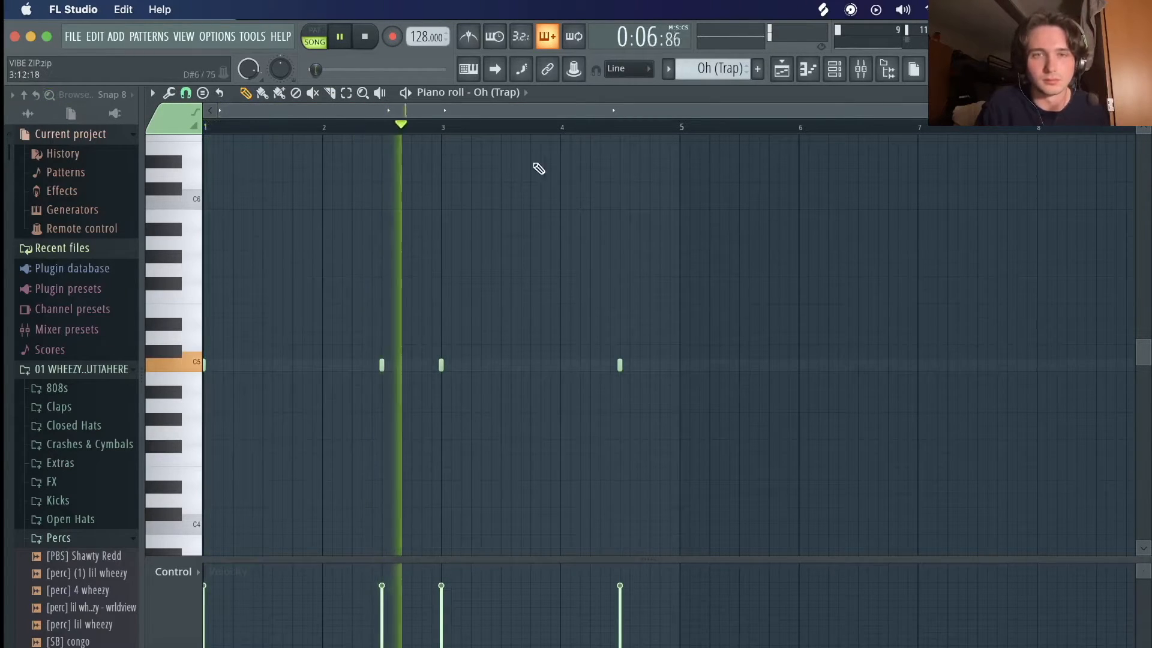
left_click(593, 130)
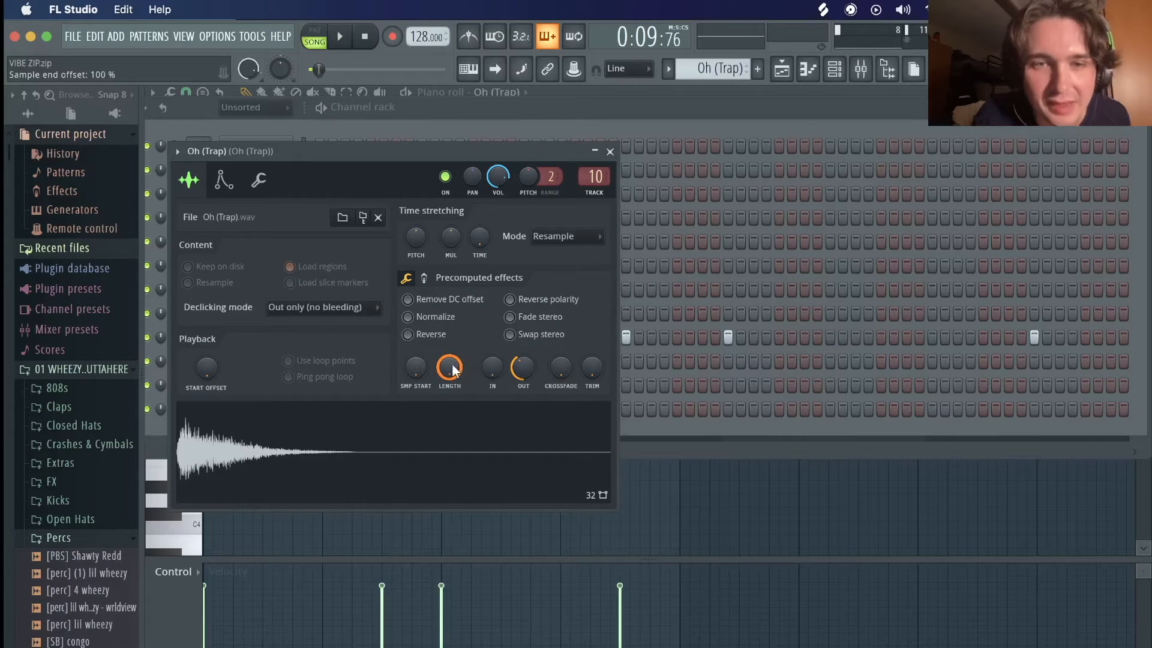
Adjust the fade-out amount in the Oh (Trap) sampler's precomputed effects slightly.
left_click_drag(527, 373, 526, 370)
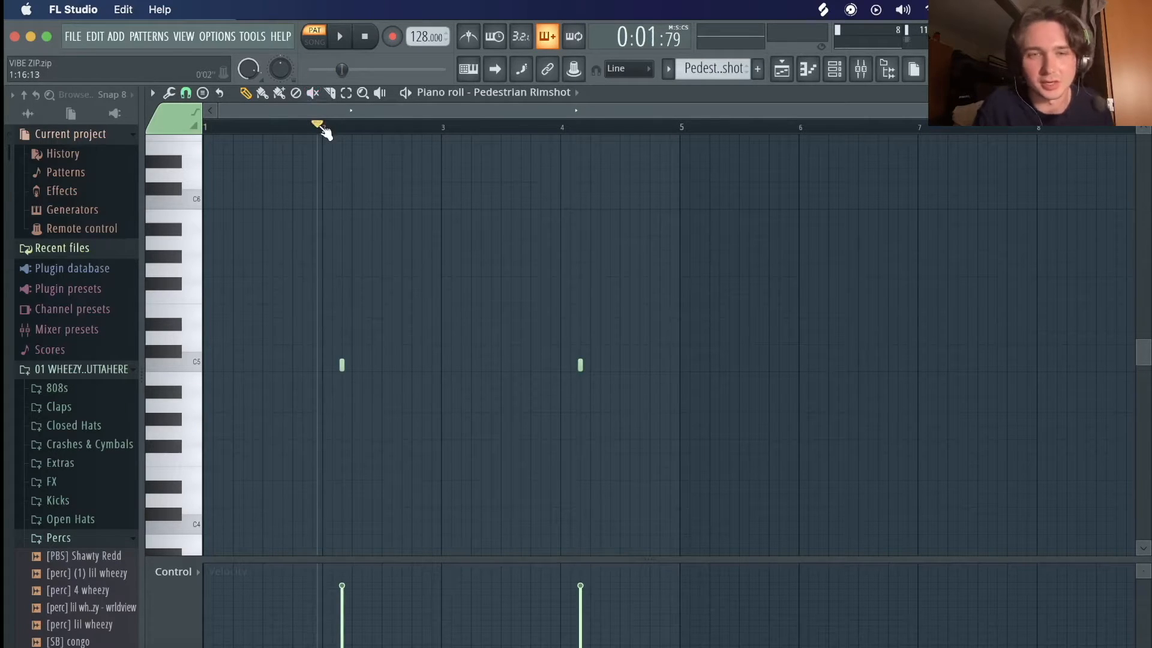
Play the Pedestrian Rimshot pattern and jump the playhead to just before bar 4.
key("space")
left_click(552, 126)
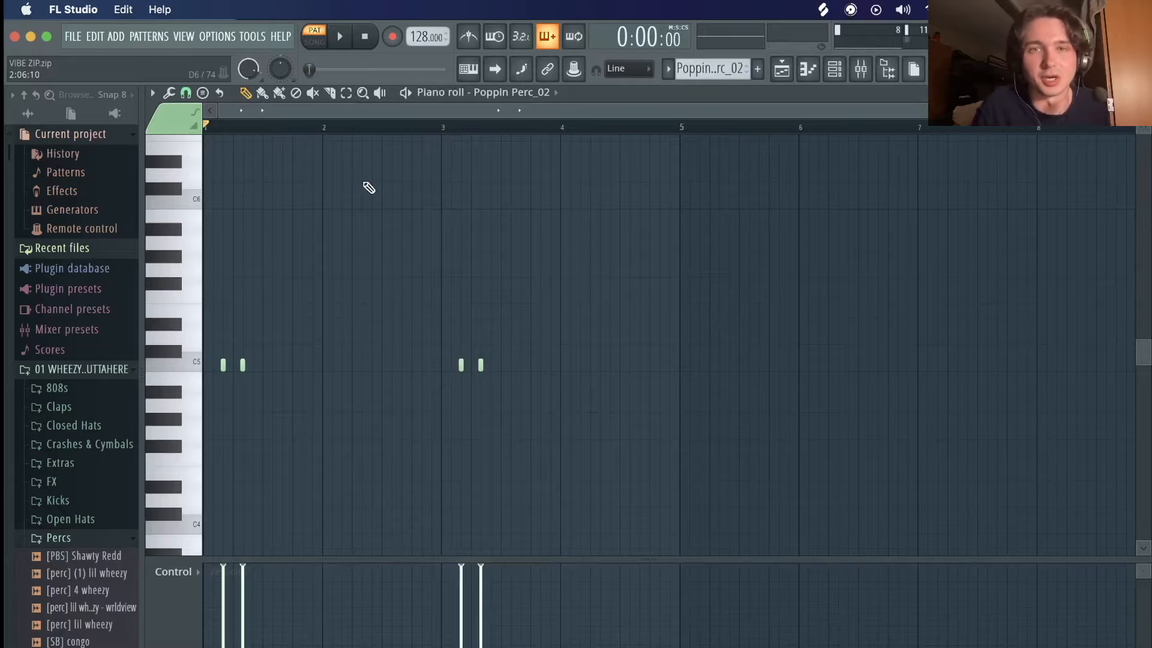
Play the Poppin Perc_02 pattern, jump to bar 3 to hear its second pair of hits, and stop playback.
key("space")
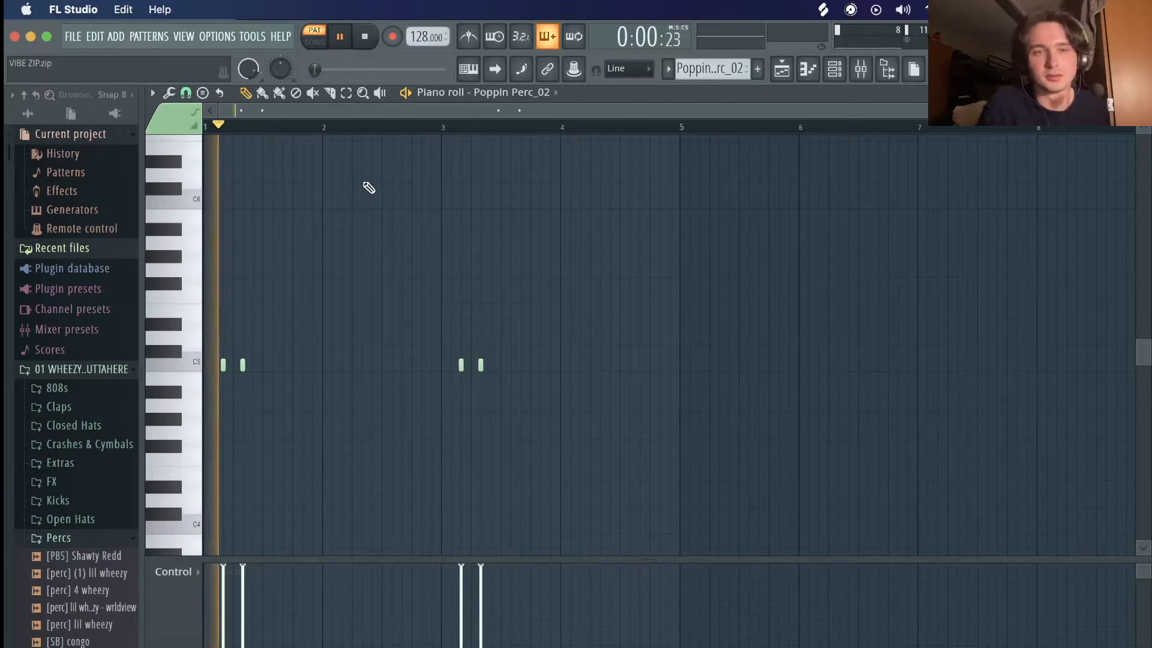
left_click(447, 127)
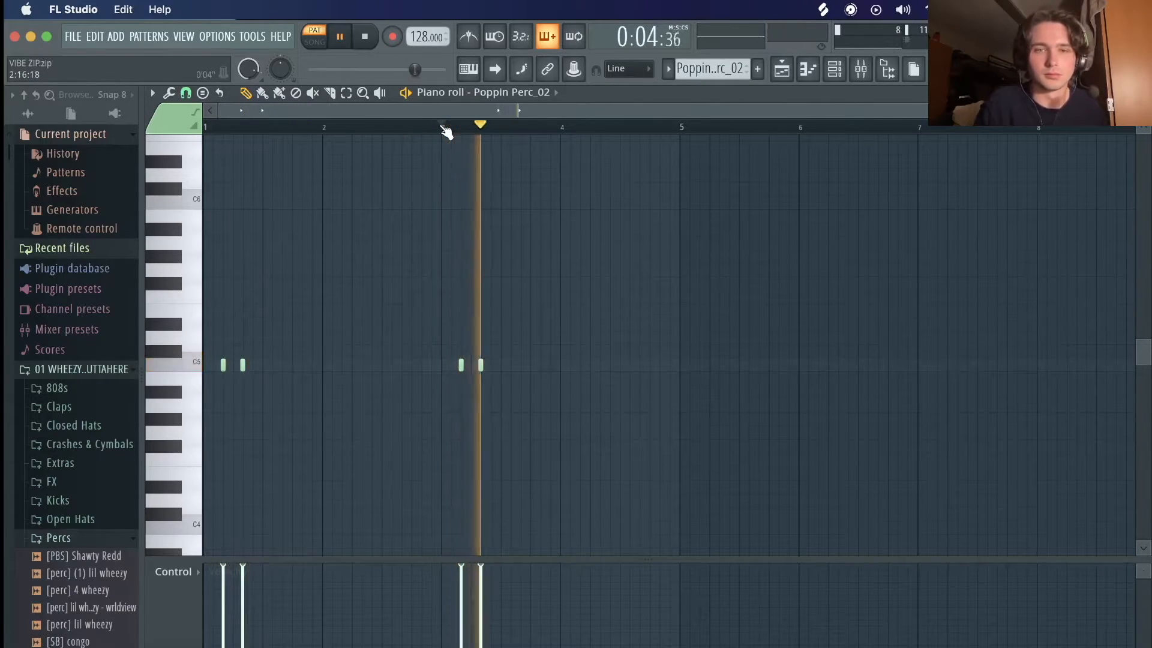
key("space")
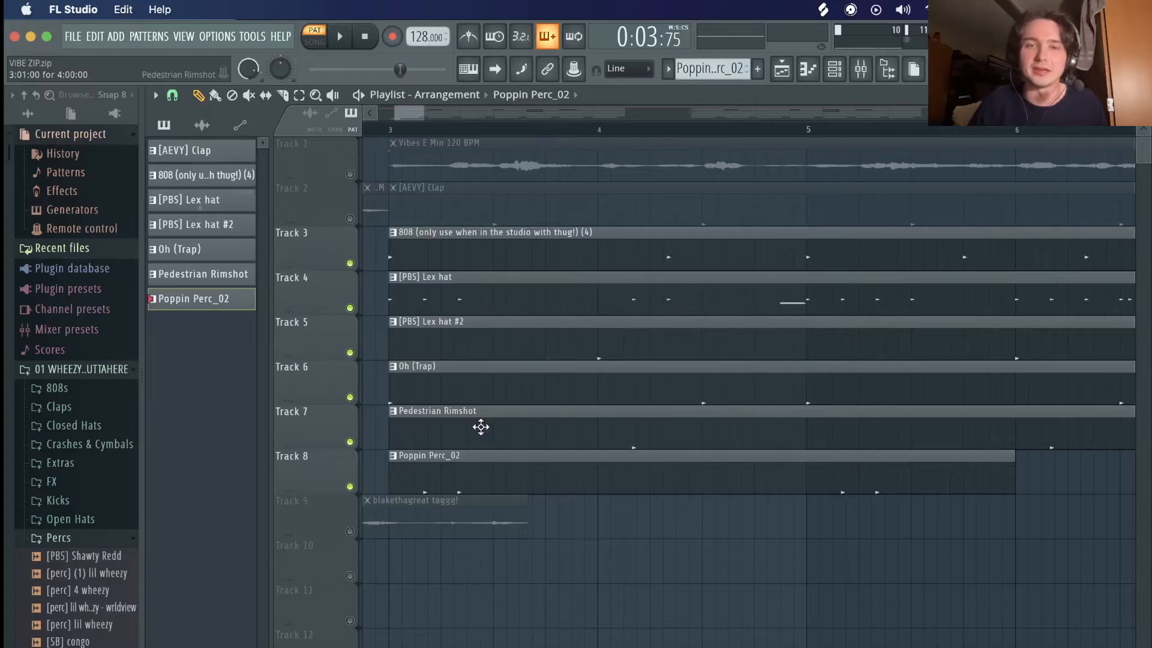
Compare the Pedestrian Rimshot, Poppin Perc_02 and [PBS] Lex hat notes in the piano roll, and return to the playlist.
left_click(243, 157)
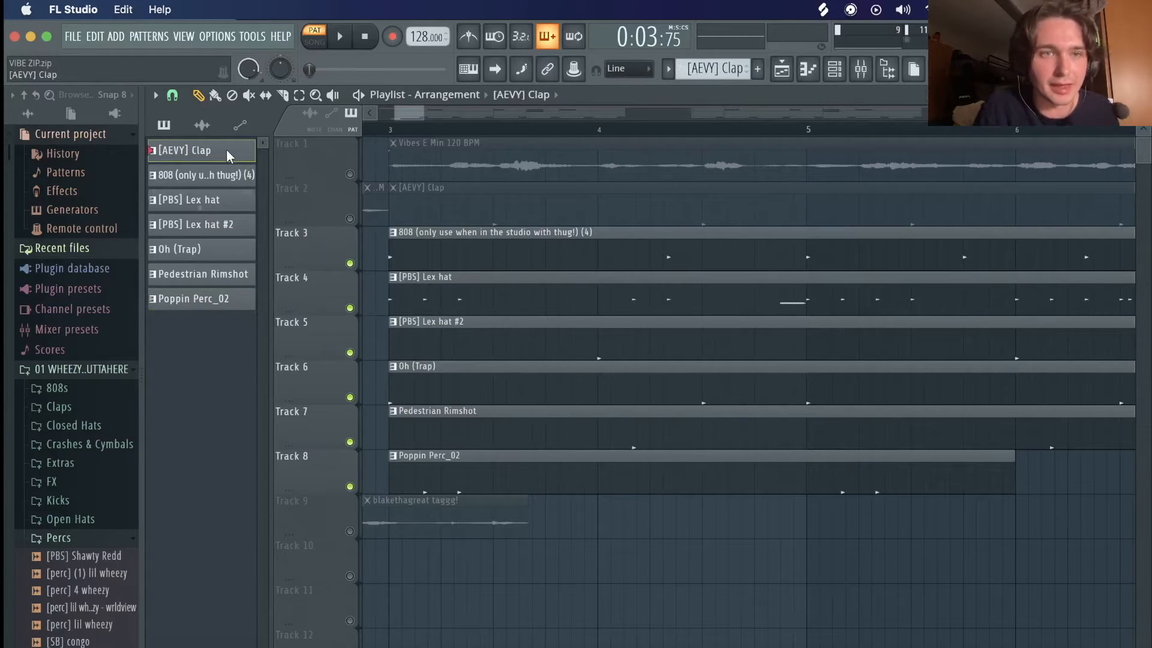
double_click(552, 430)
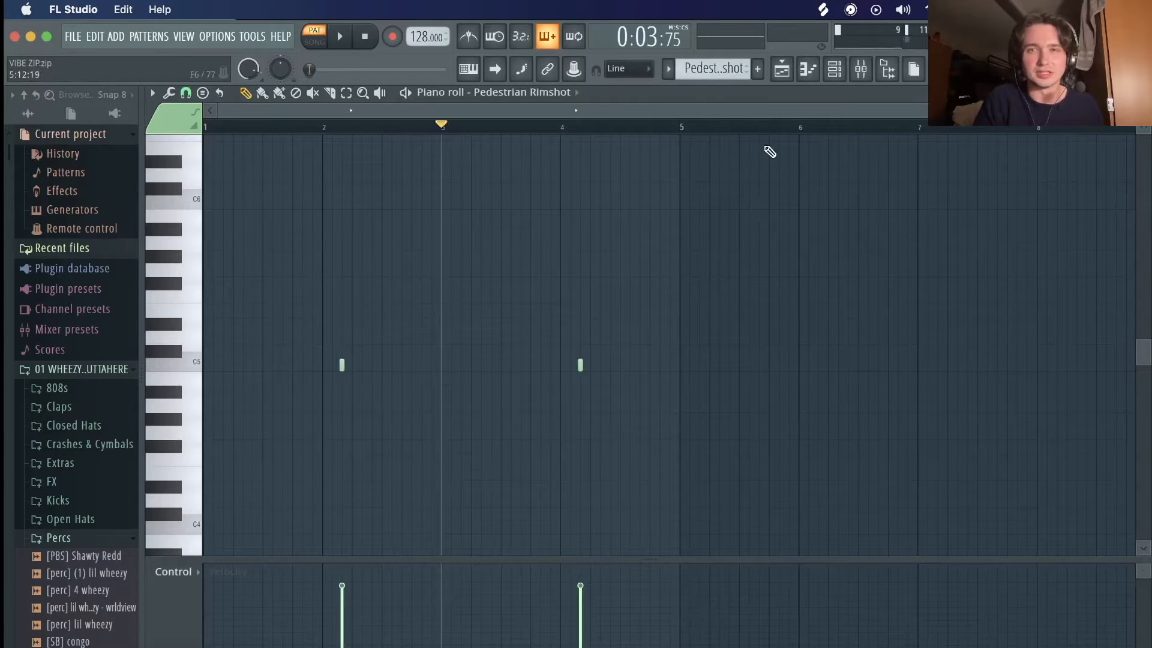
left_click(781, 69)
left_click(555, 477)
double_click(555, 477)
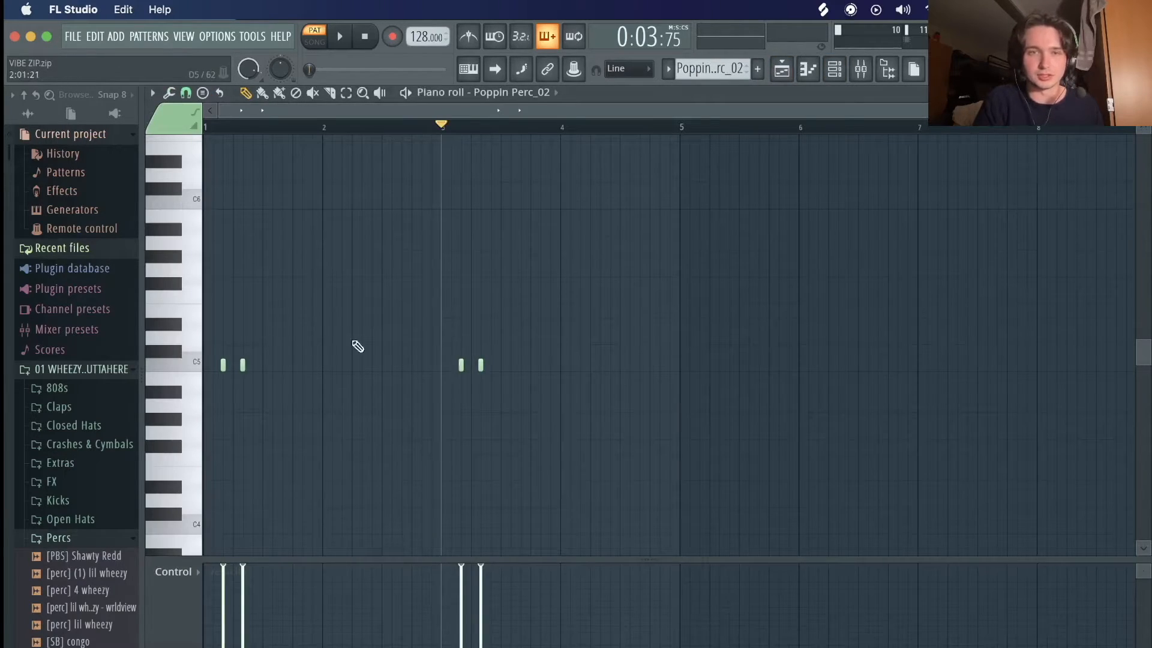
left_click(781, 69)
double_click(508, 288)
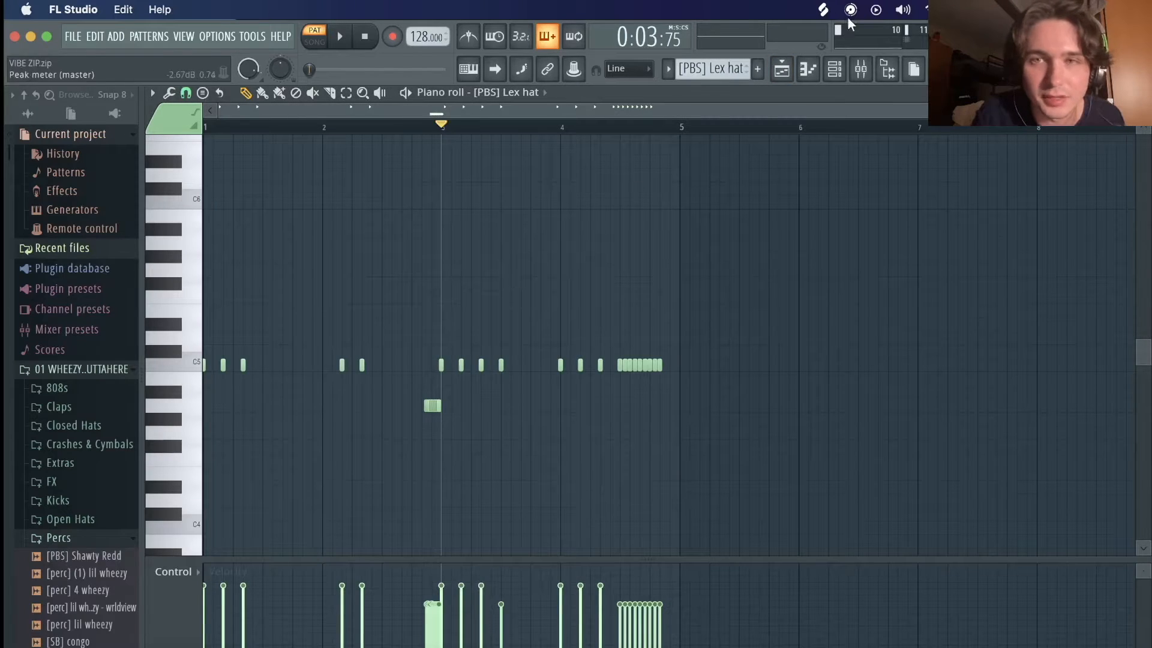
left_click(783, 72)
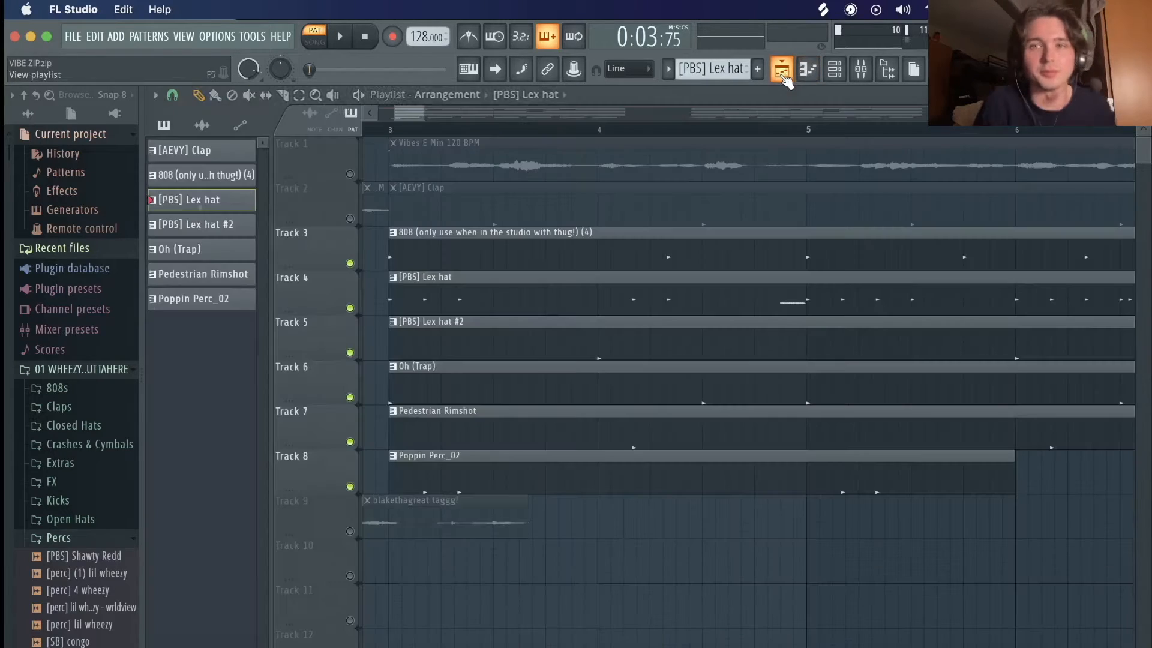
Unmute the [AEVY] Clap track in the playlist and play the arrangement from bar 3.
left_click(391, 128)
left_click(350, 219)
key("space")
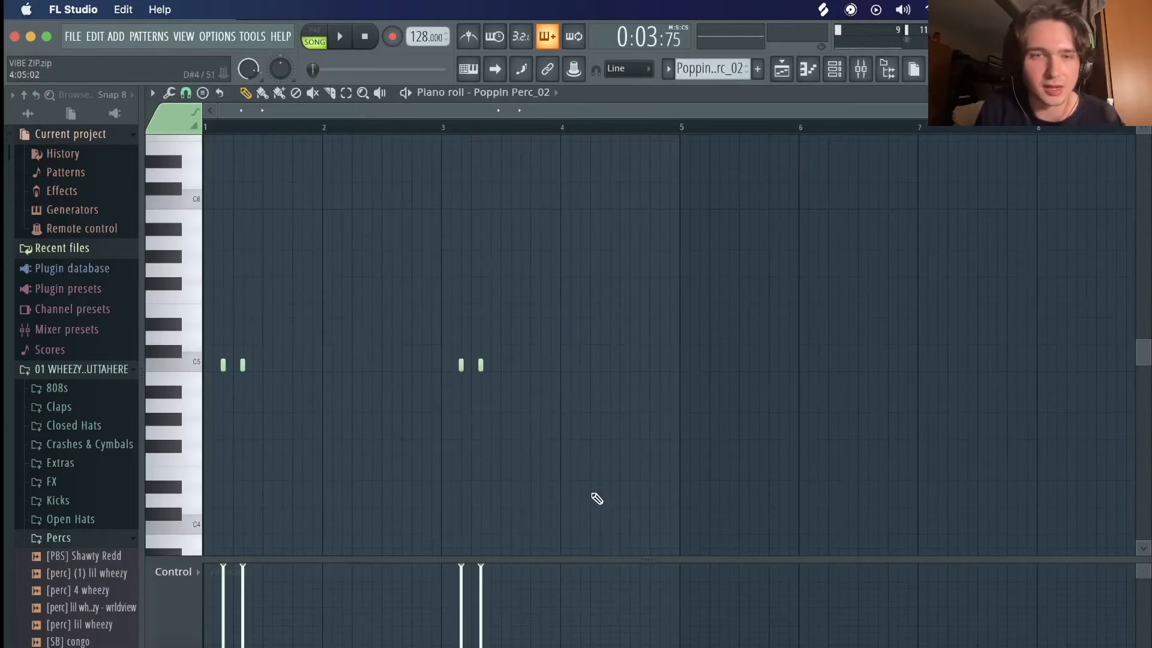
Review the notes of the Pedestrian Rimshot, [PBS] Lex hat #2 and [PBS] Lex hat clips one after another.
left_click(782, 70)
double_click(571, 420)
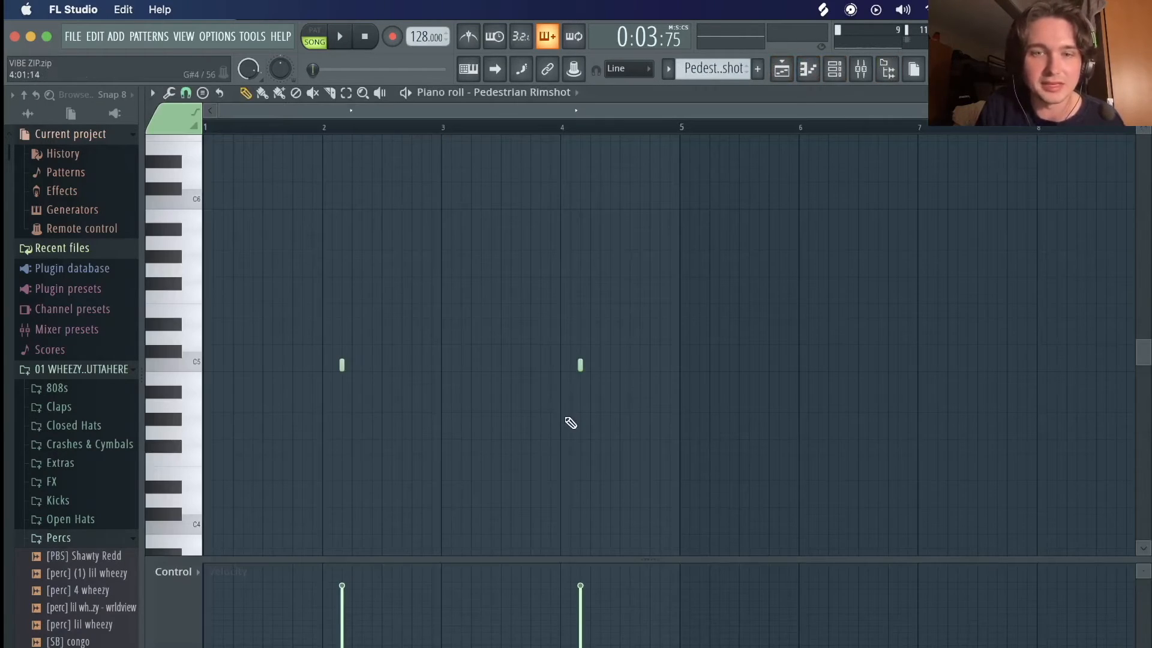
left_click(782, 70)
double_click(594, 346)
left_click(782, 70)
double_click(562, 293)
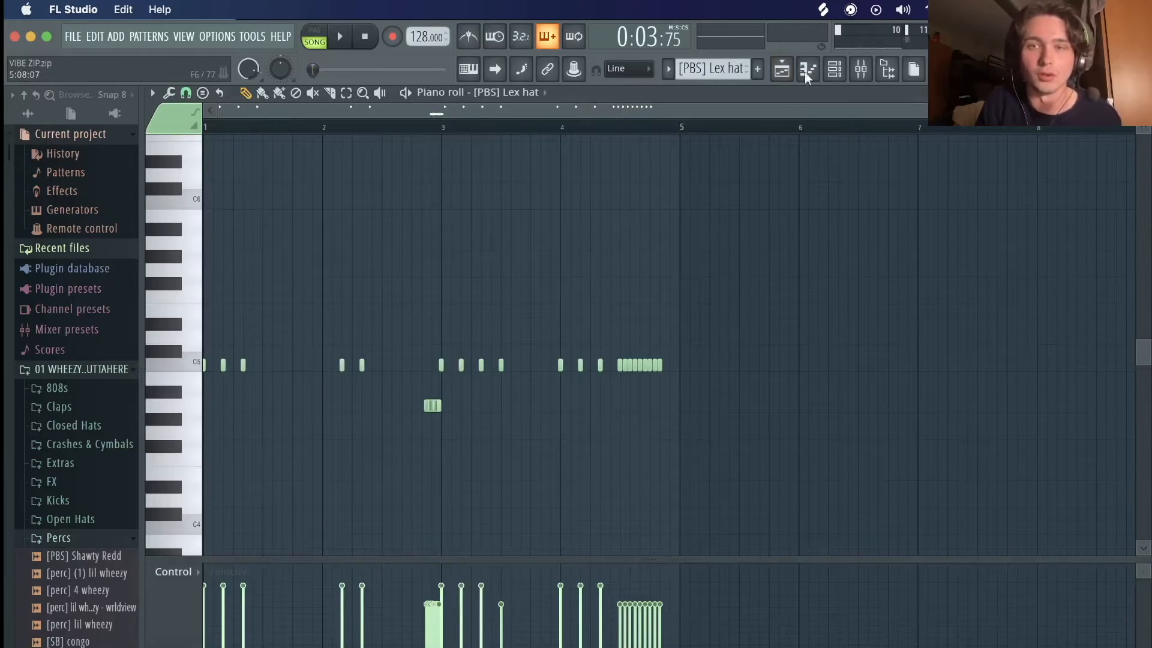
Open the mixer and select the [PBS] Lex hat track to check its level.
key("F9")
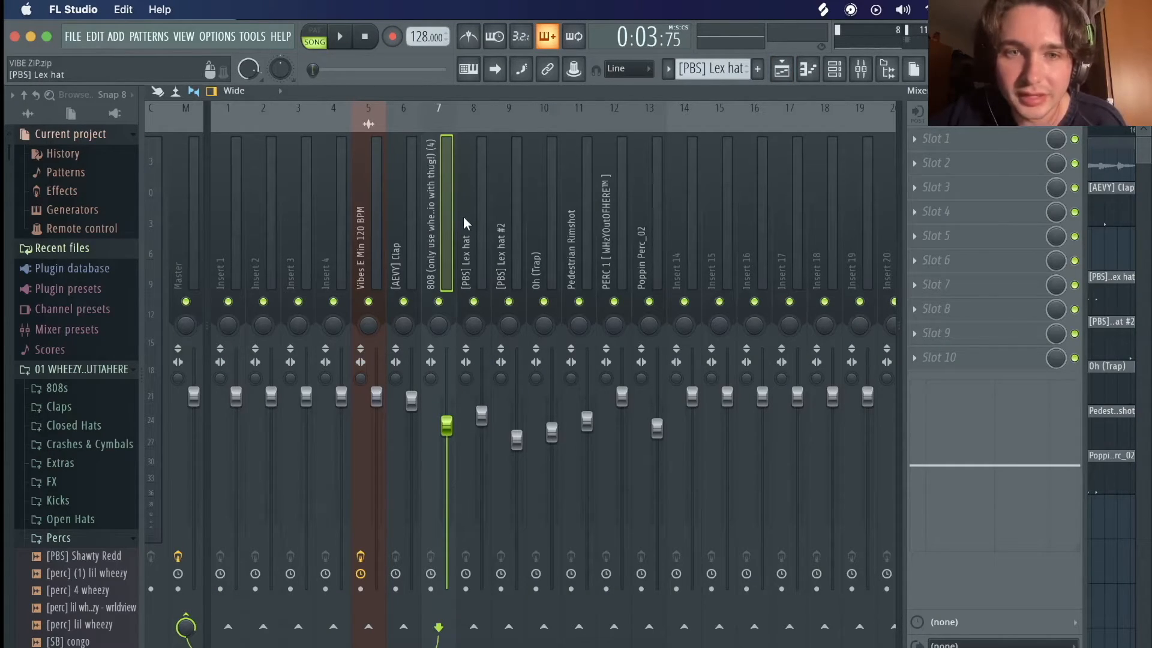
left_click(466, 220)
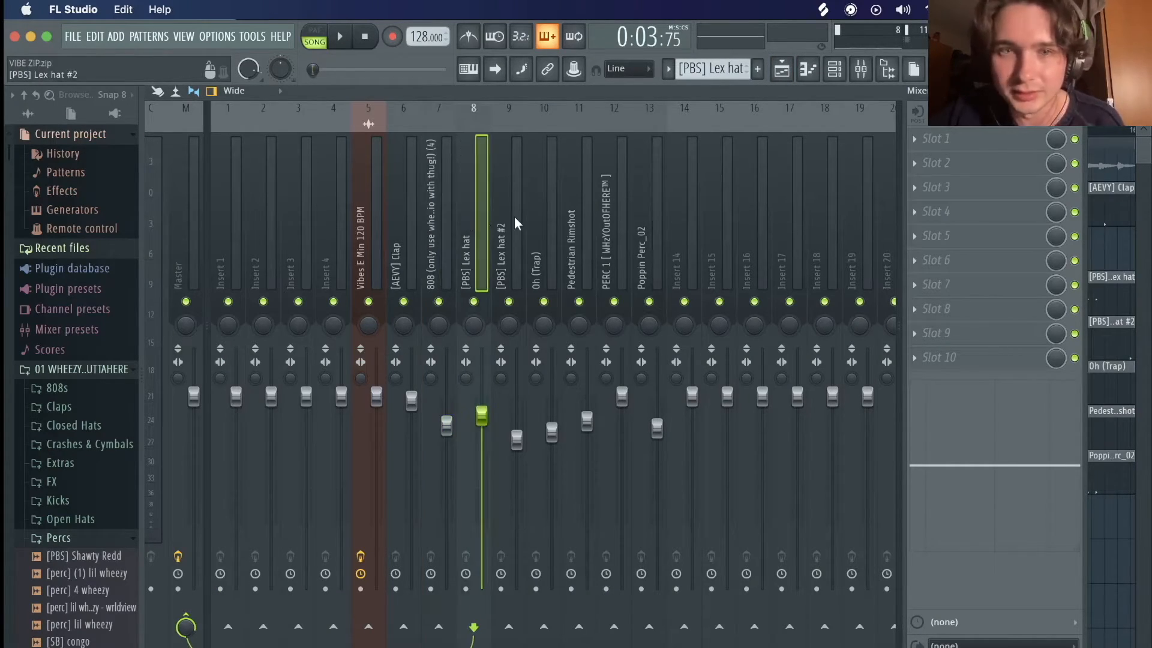